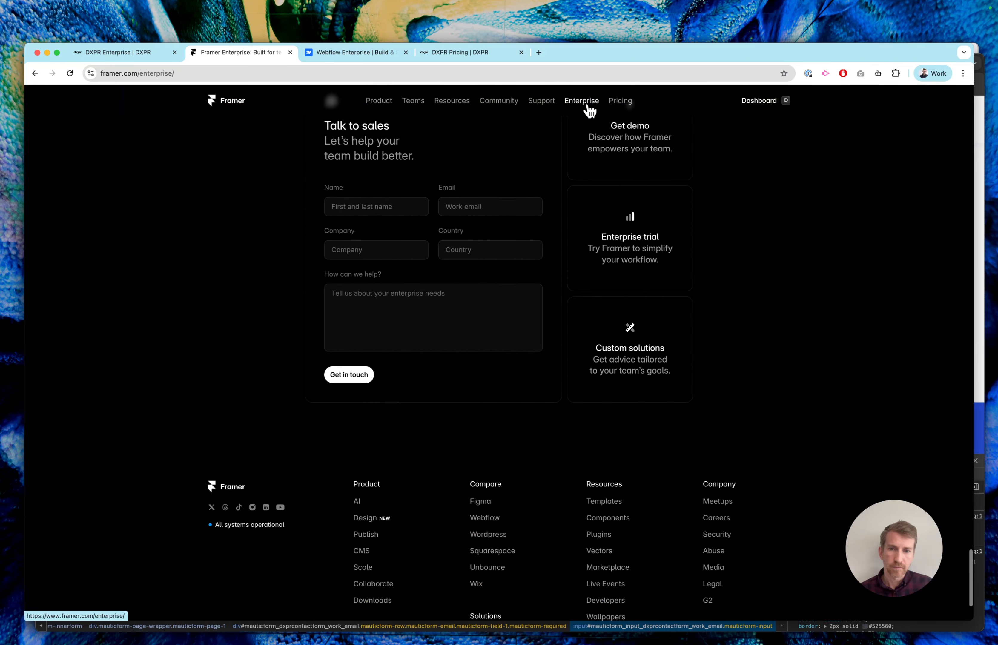
# Look through the Webflow Enterprise page, from the contact sales form down to the webinars, as the design to clone.
pyautogui.hotkey('ctrl', 'Tab')
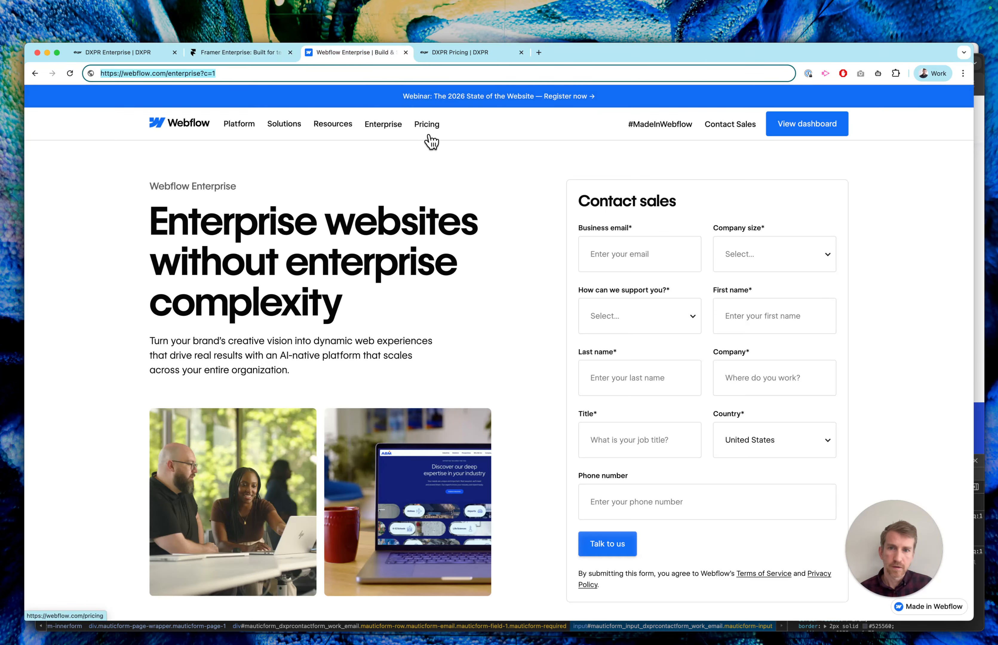
pyautogui.scroll(-20, 363, 276)
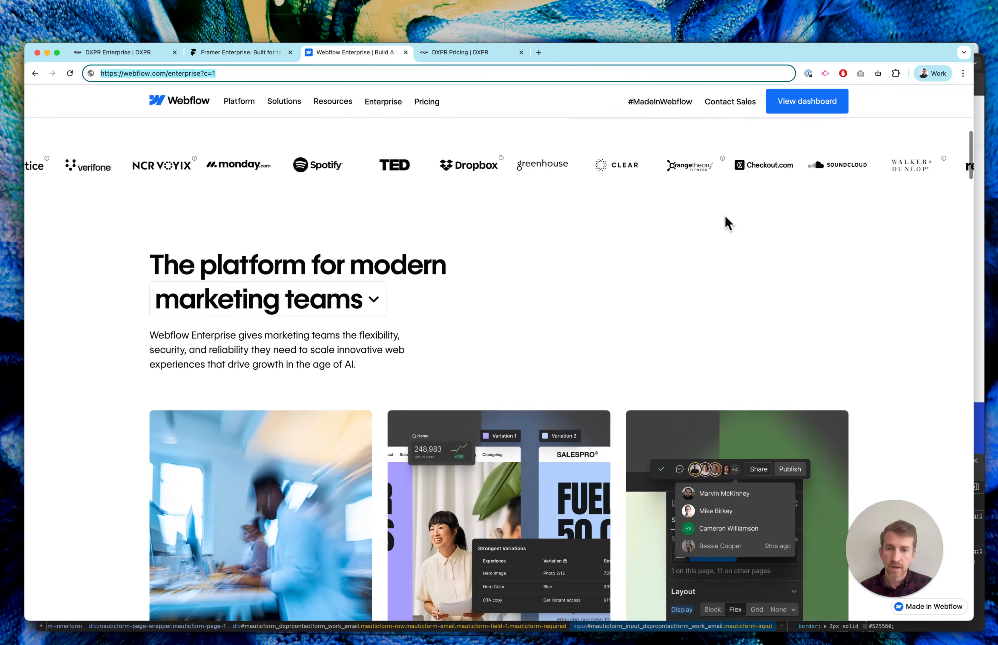
pyautogui.scroll(-20, 447, 315)
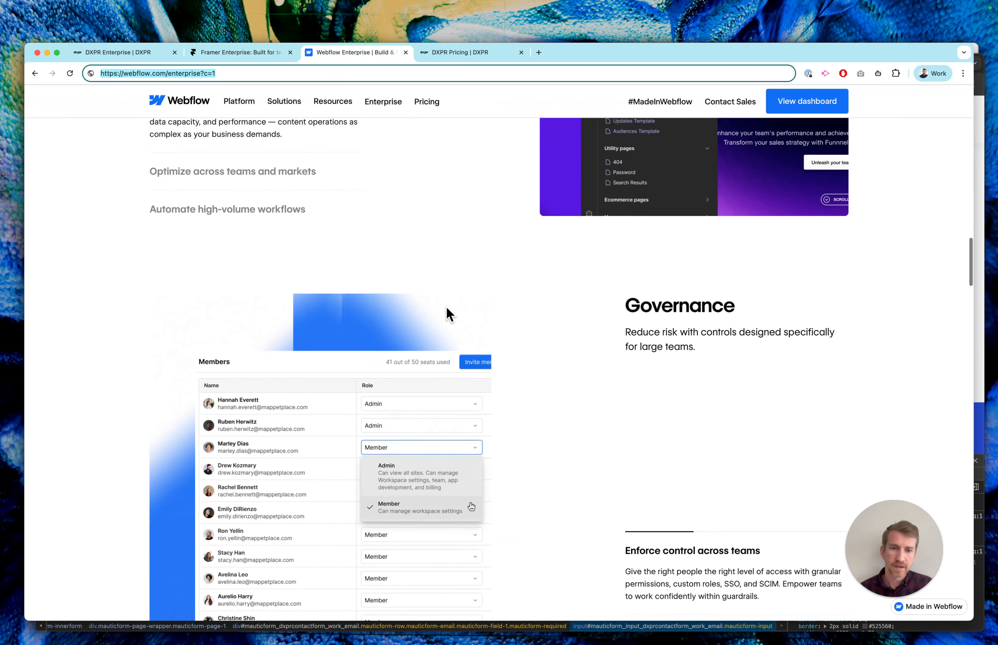
pyautogui.scroll(-20, 467, 286)
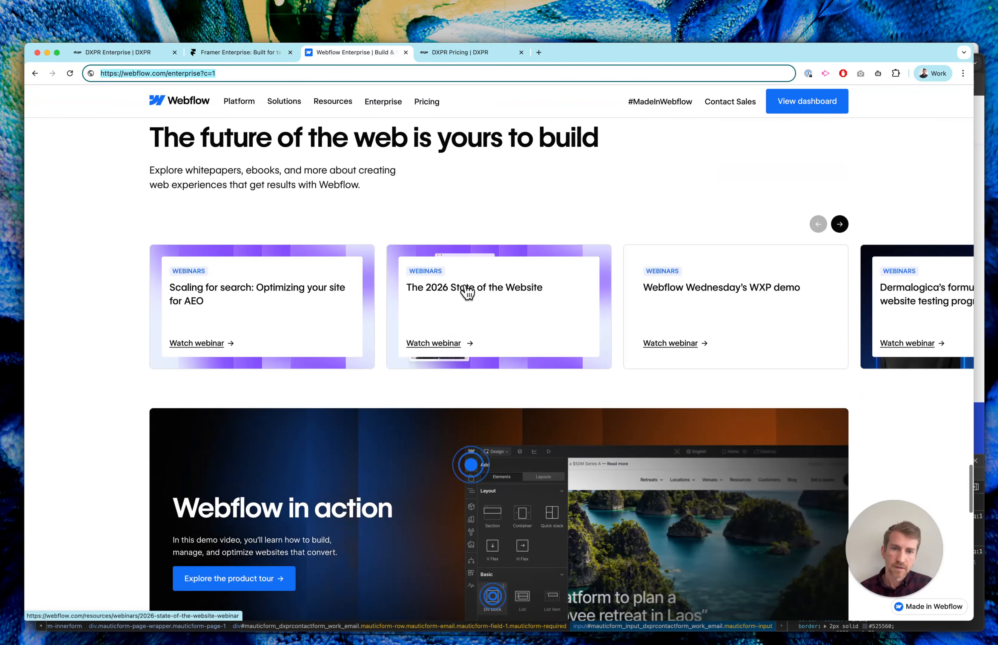
pyautogui.scroll(20, 466, 283)
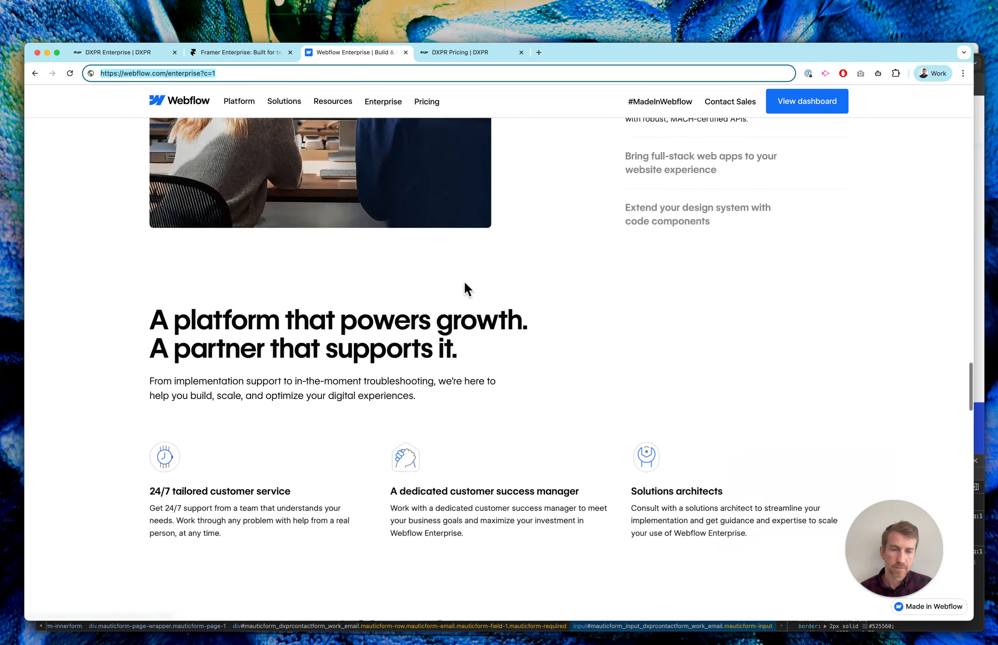
pyautogui.scroll(10, 471, 284)
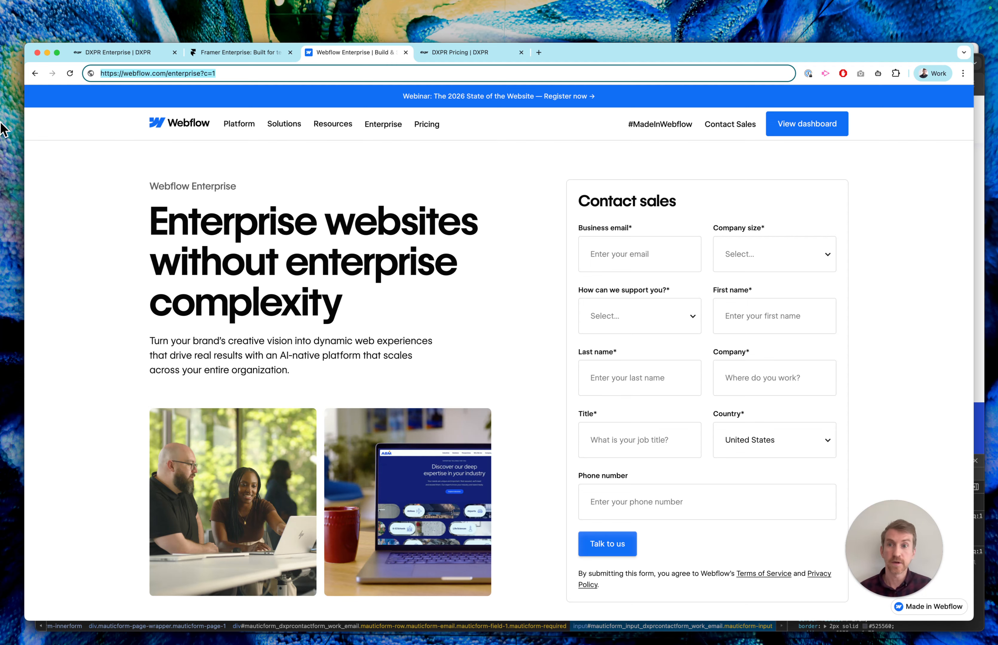
pyautogui.click(88, 58)
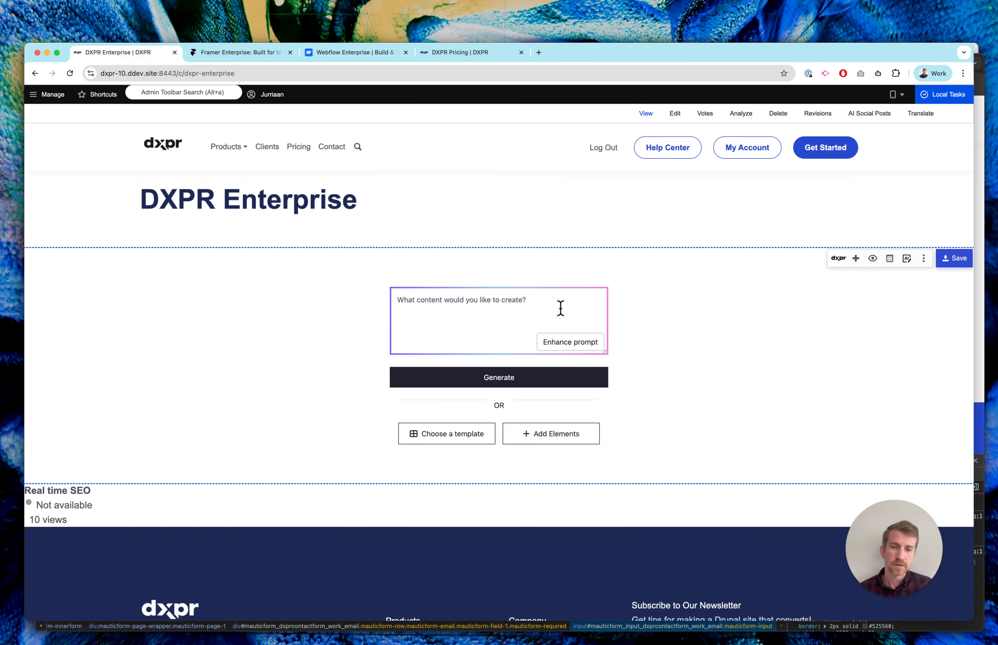
pyautogui.click(433, 300)
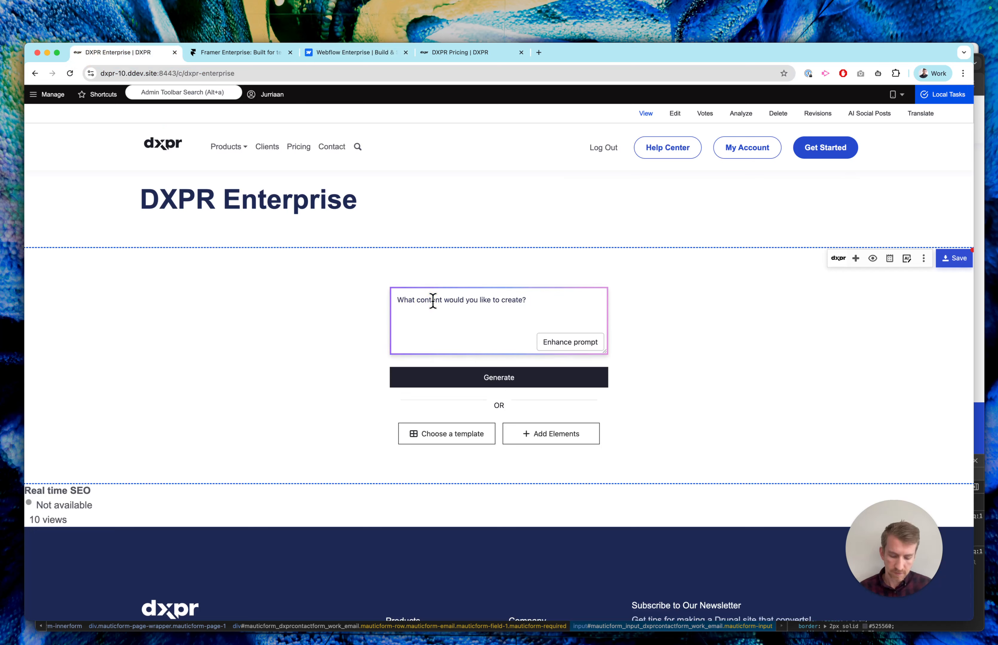
pyautogui.write('clone')
pyautogui.write('https://webflow.com/enterprise?c=1')
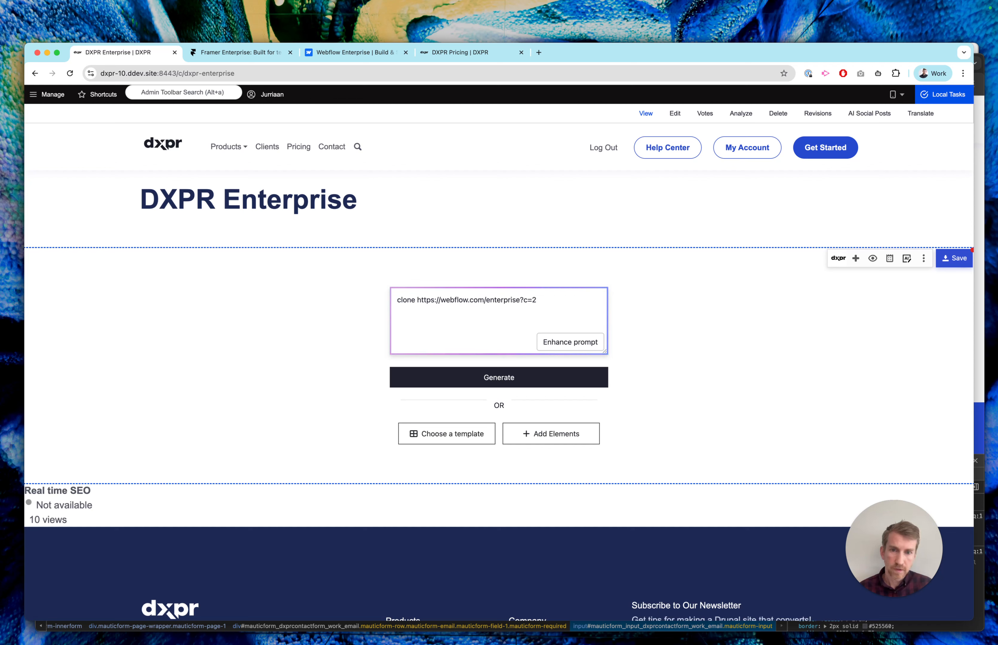
pyautogui.press('Return')
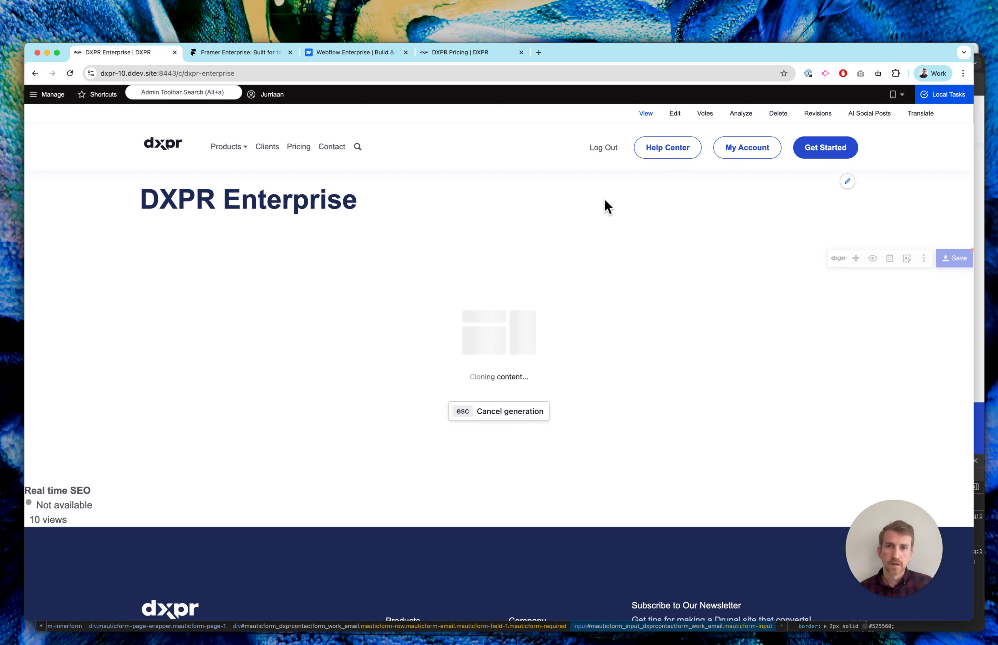
# Review the original Webflow Enterprise page's sections and customer stories, and return to the DXPR Enterprise page.
pyautogui.click(386, 54)
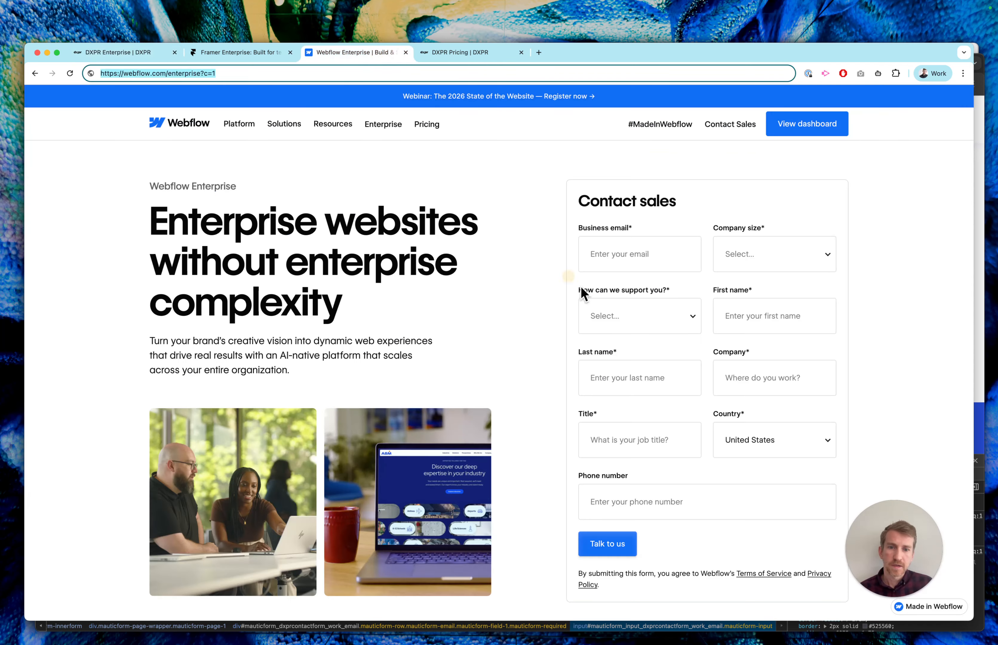
pyautogui.scroll(-15, 583, 319)
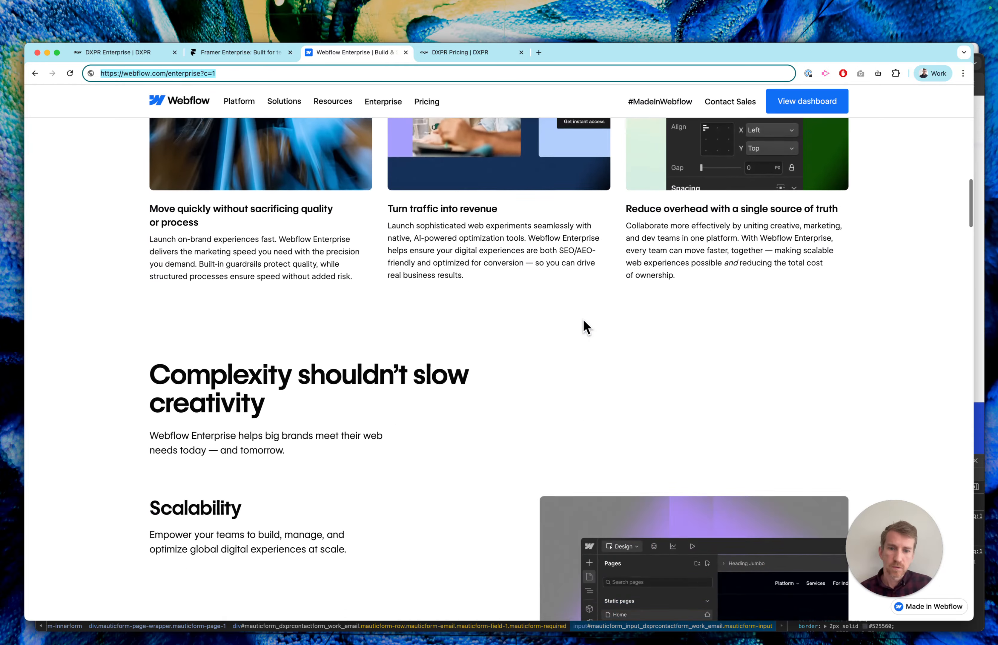
pyautogui.scroll(-15, 585, 329)
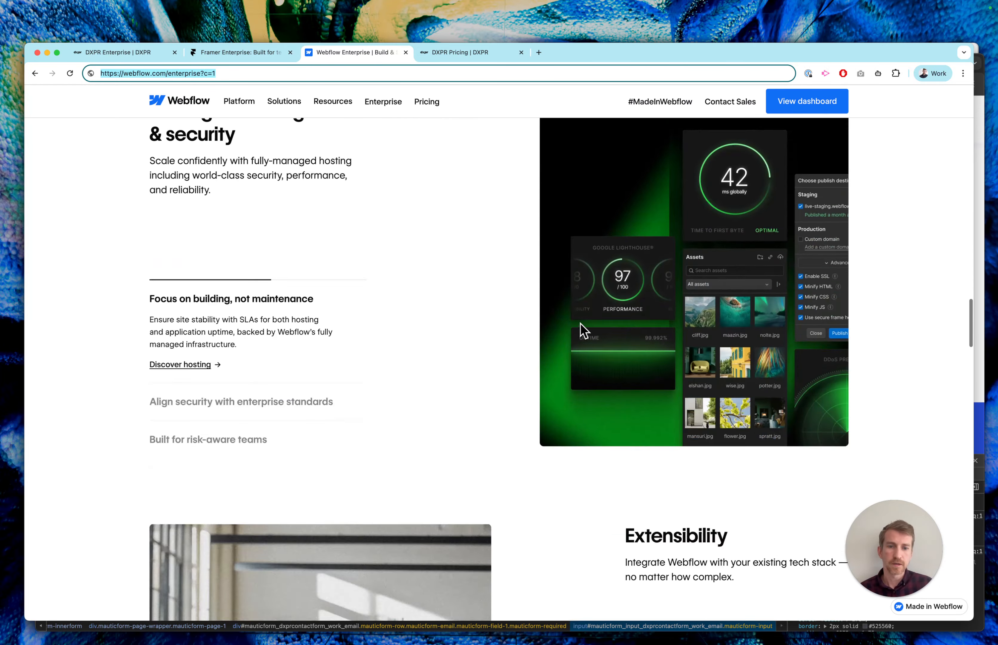
pyautogui.scroll(-15, 583, 331)
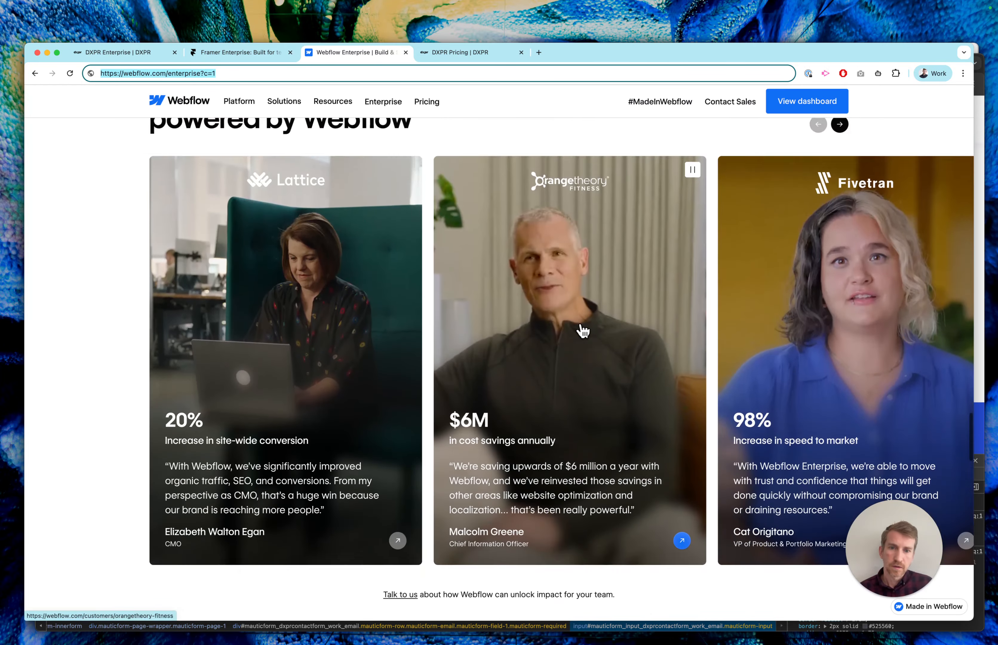
pyautogui.scroll(7, 584, 331)
pyautogui.scroll(15, 583, 331)
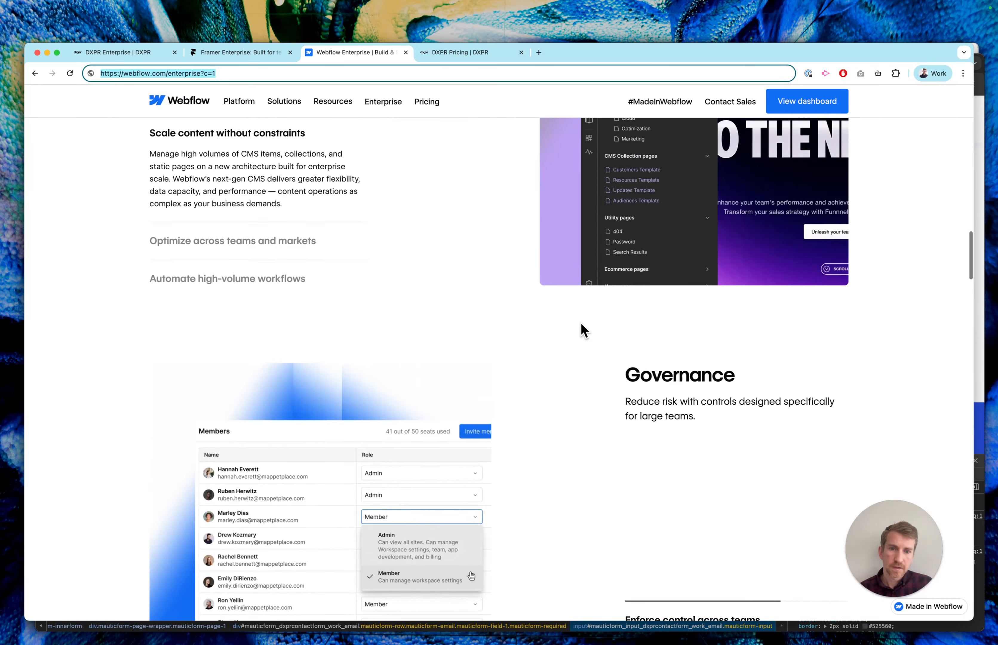
pyautogui.scroll(20, 583, 330)
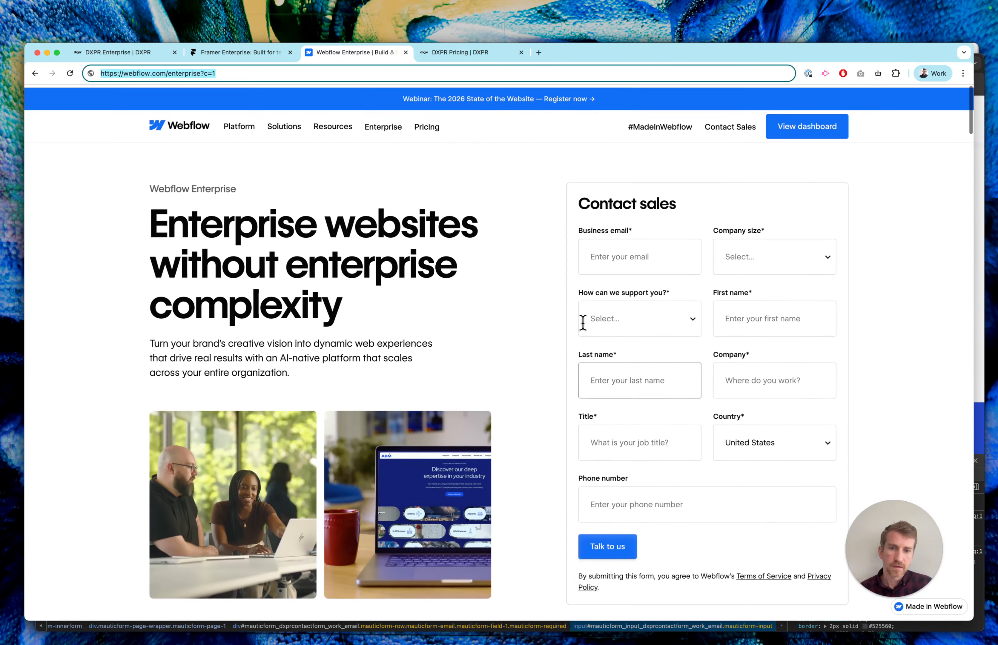
pyautogui.hotkey('ctrl', 'Tab')
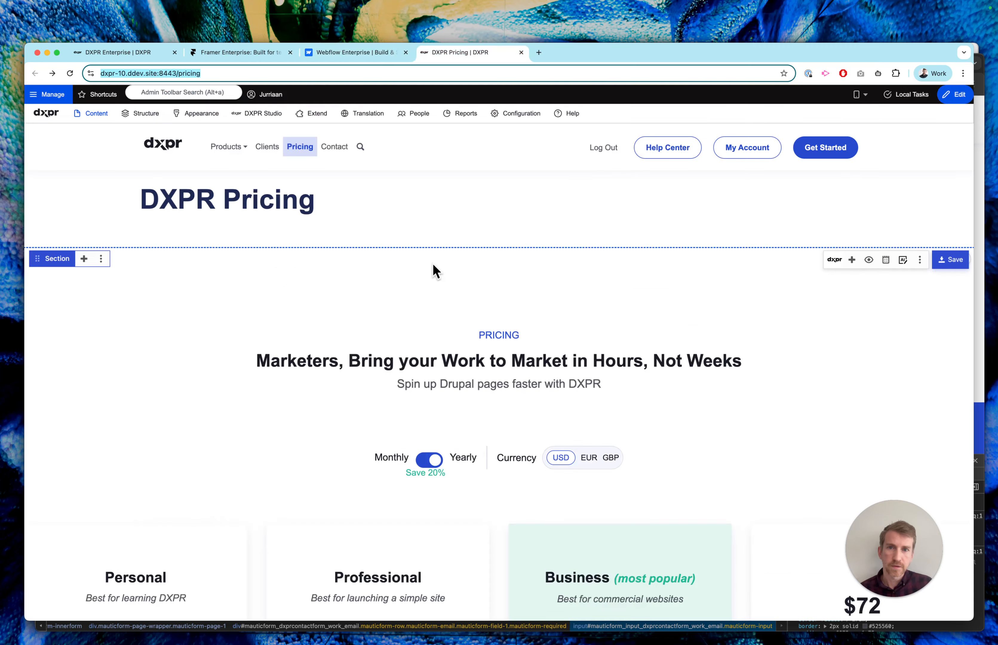
pyautogui.hotkey('ctrl', 'Tab')
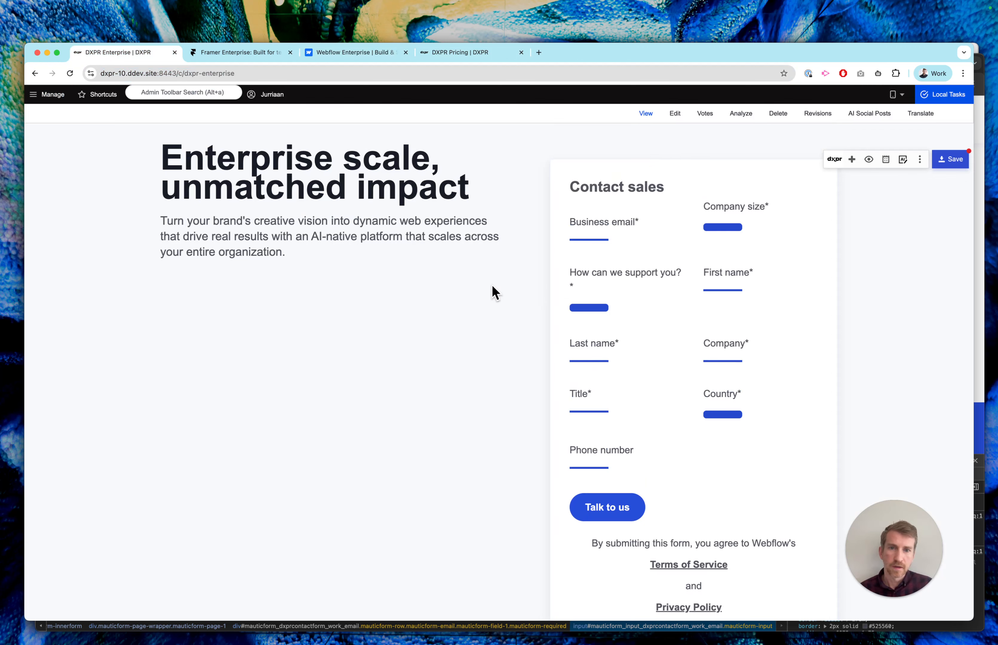
# Delete the row of form fields inside the Contact sales card.
pyautogui.scroll(3, 496, 291)
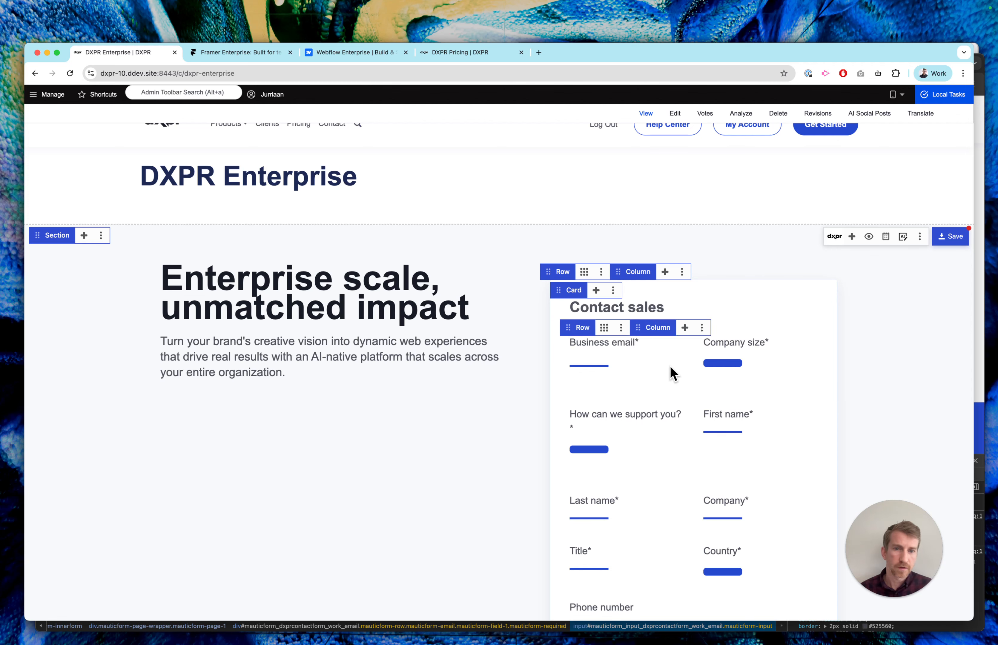
pyautogui.click(621, 329)
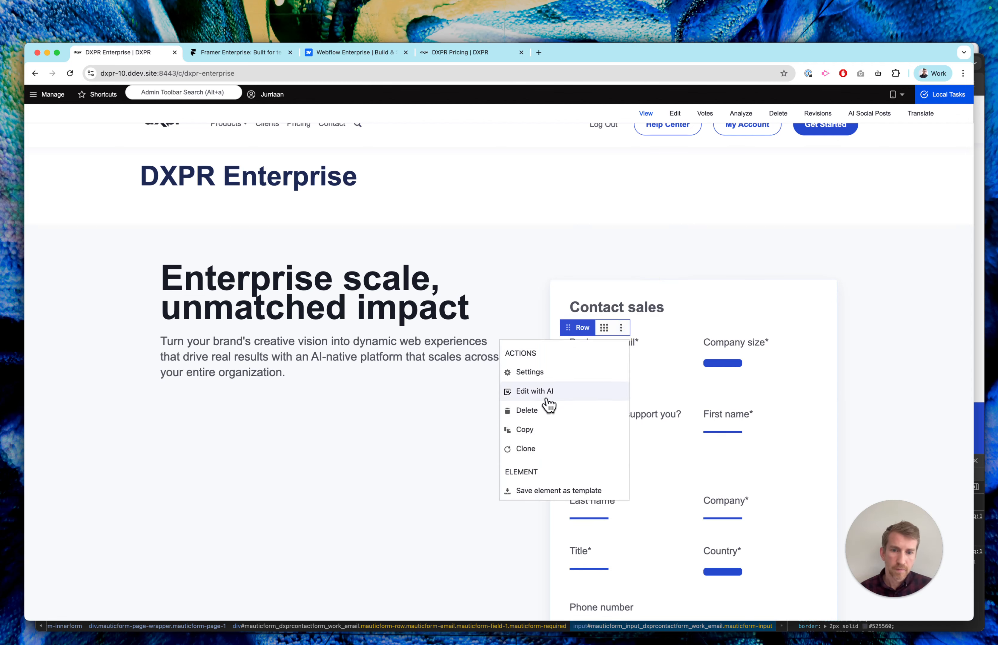
pyautogui.click(541, 411)
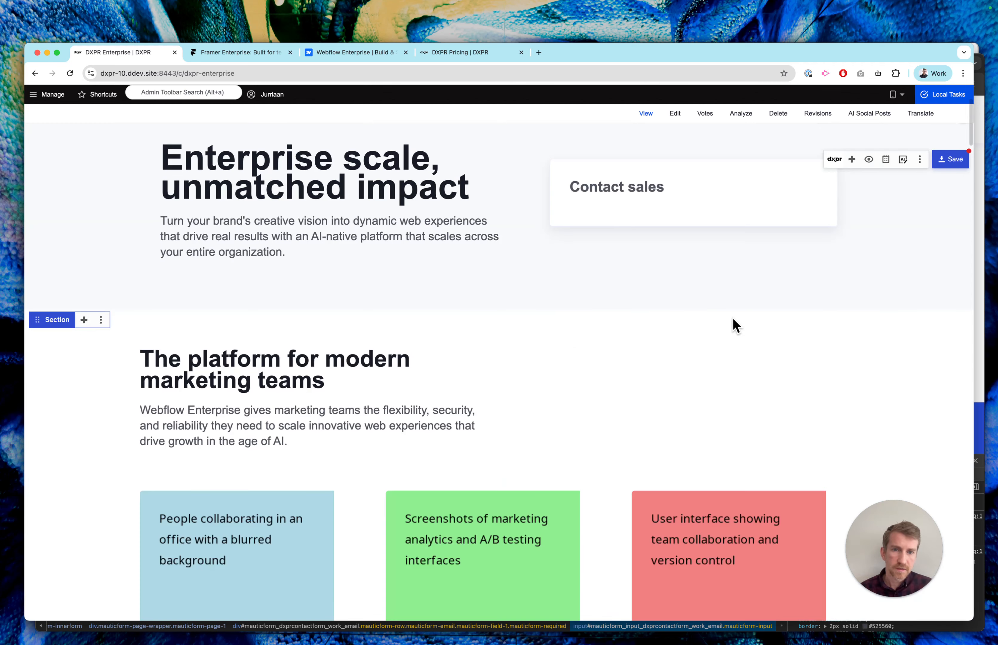
# Browse the Drupal blocks that can be added to the Contact sales card, and close the element picker without adding one.
pyautogui.scroll(5, 721, 321)
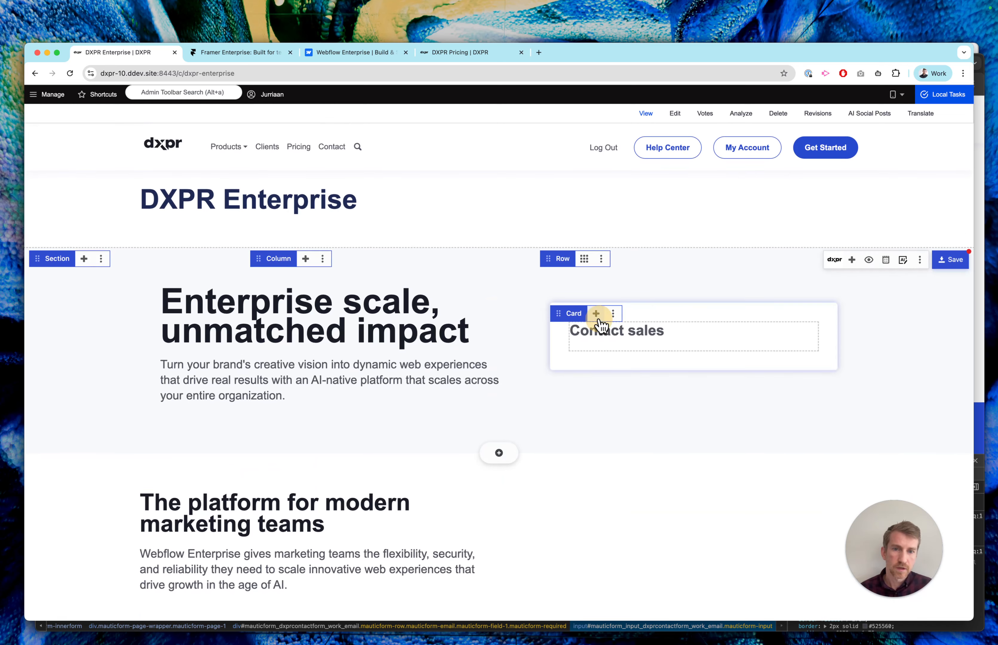
pyautogui.click(596, 313)
pyautogui.click(388, 143)
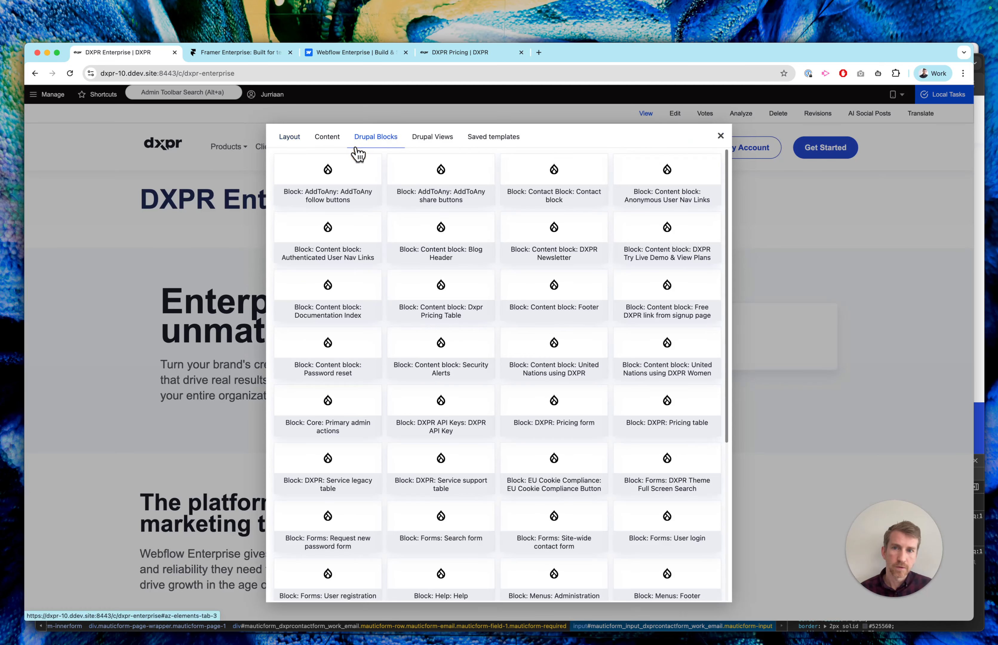
pyautogui.click(720, 136)
# Delete the Managed hosting & security section from the cloned page.
pyautogui.scroll(-2, 383, 304)
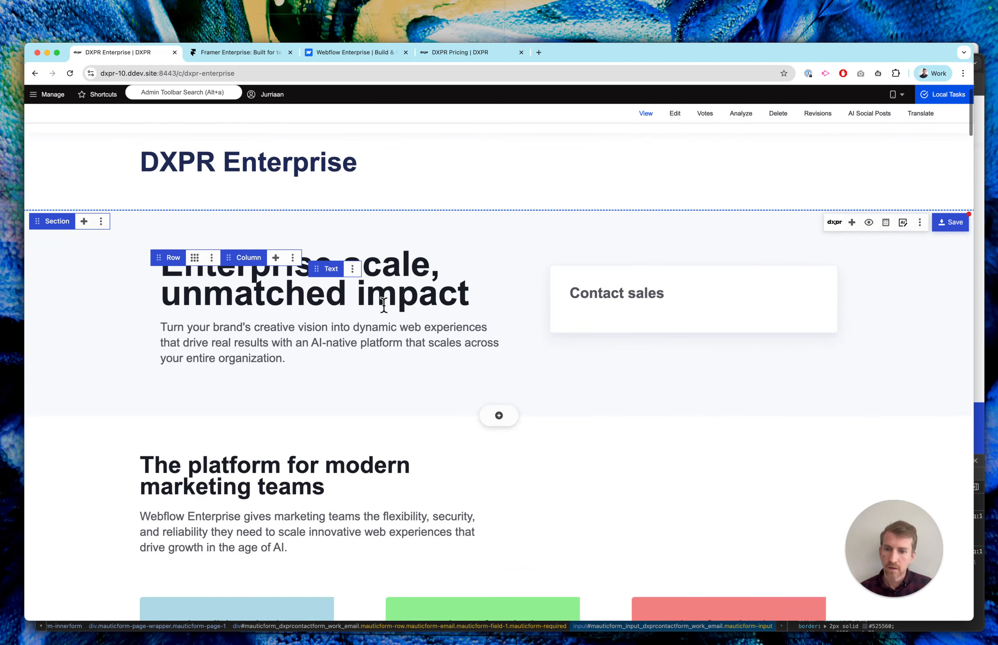
pyautogui.scroll(-5, 384, 304)
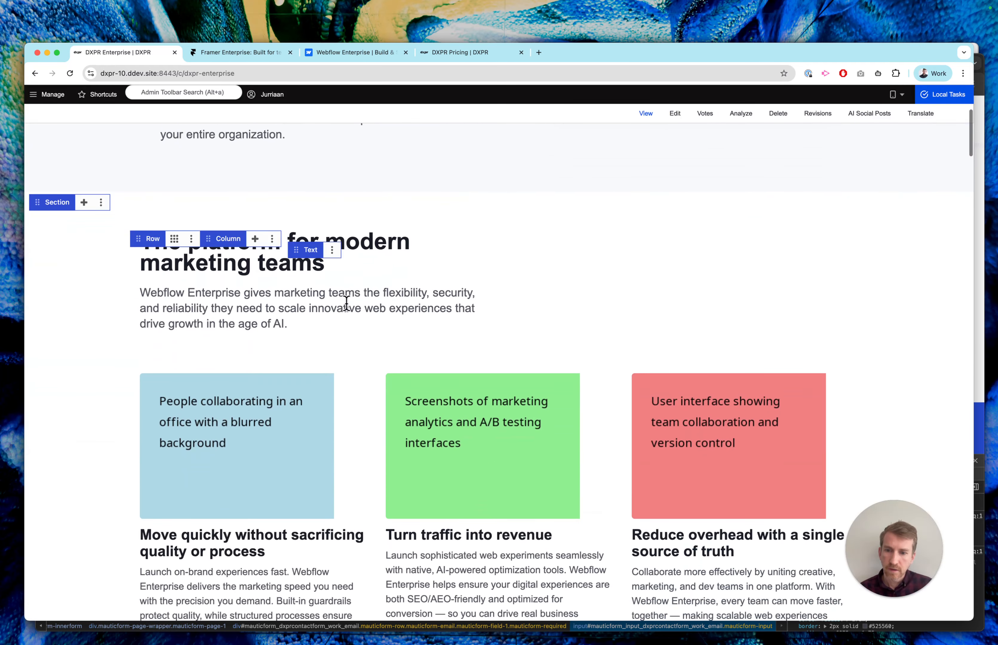
pyautogui.scroll(-2, 263, 326)
pyautogui.scroll(-5, 754, 319)
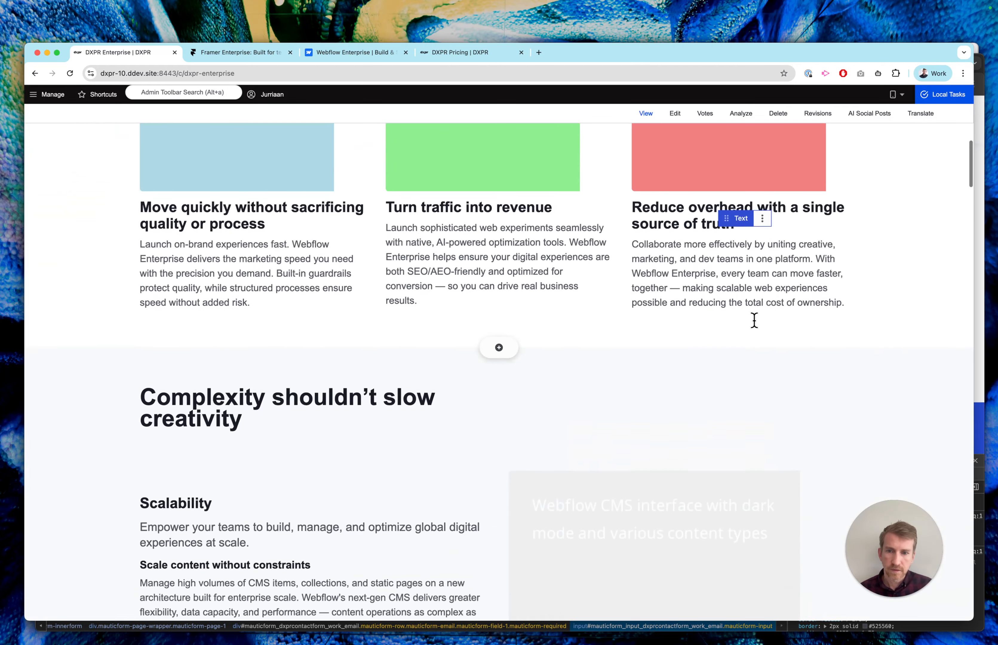
pyautogui.scroll(-4, 755, 320)
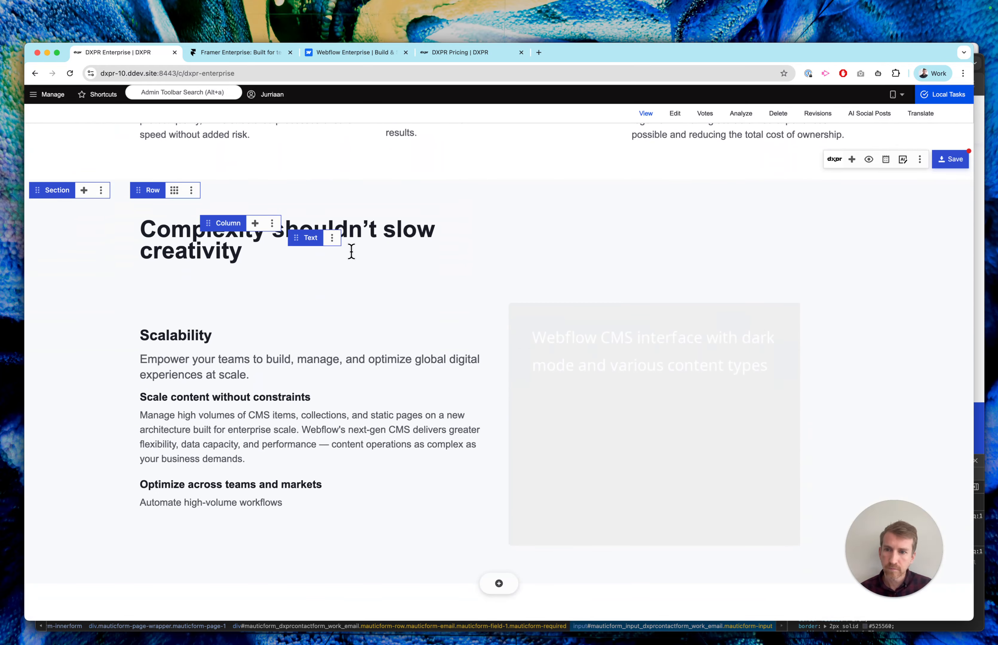
pyautogui.scroll(-8, 231, 316)
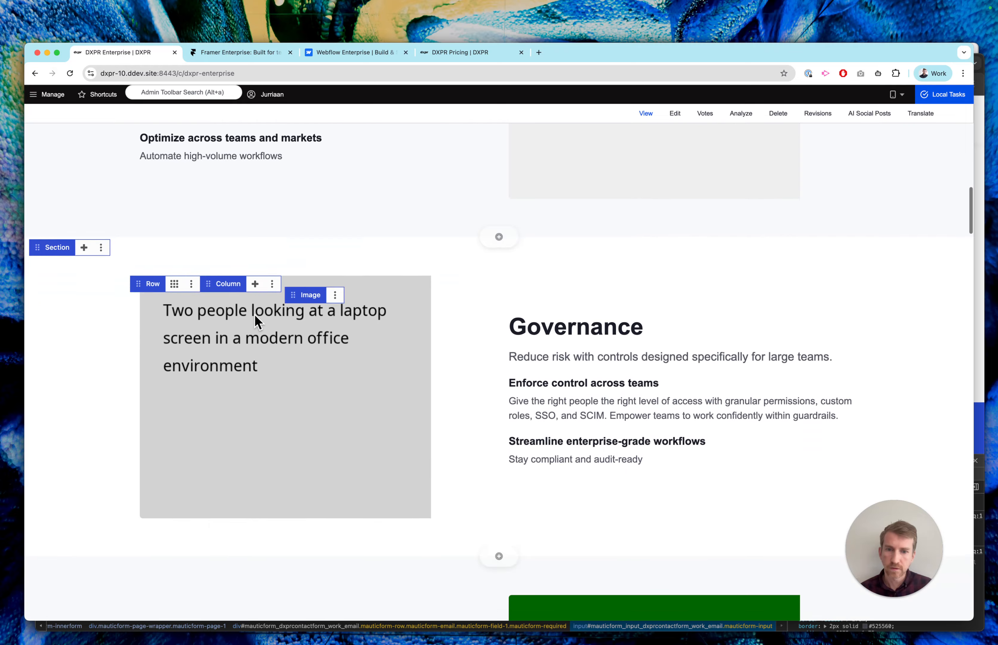
pyautogui.scroll(-2, 254, 313)
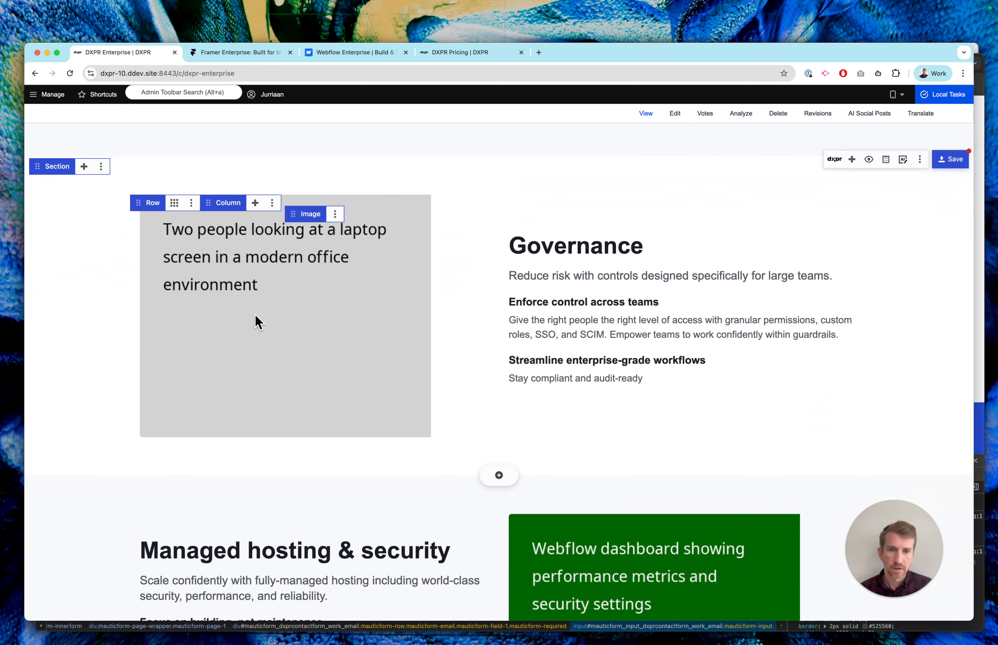
pyautogui.scroll(-7, 774, 304)
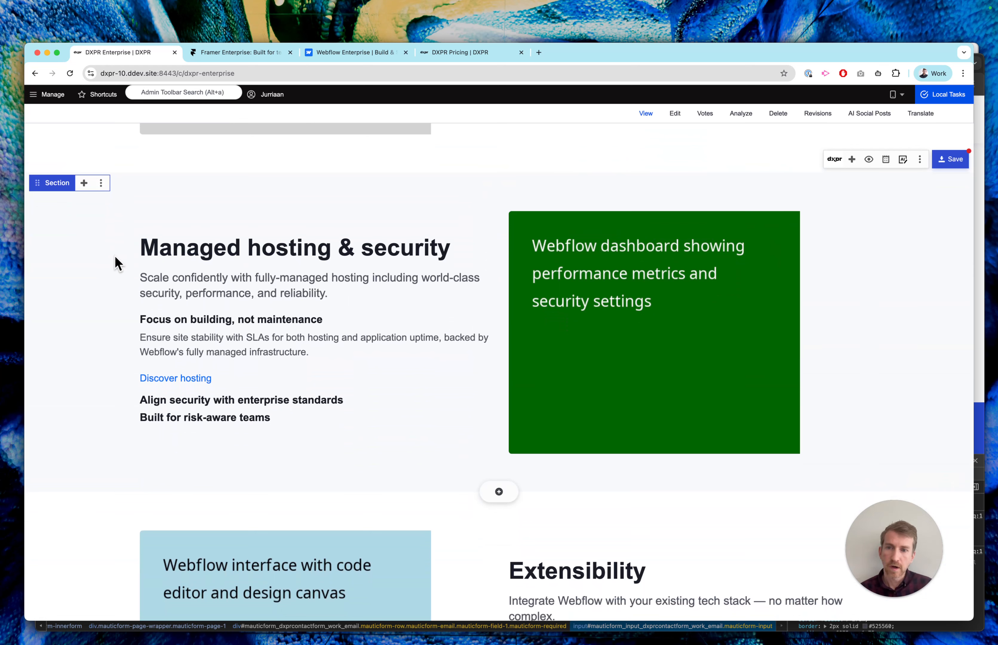
pyautogui.click(101, 183)
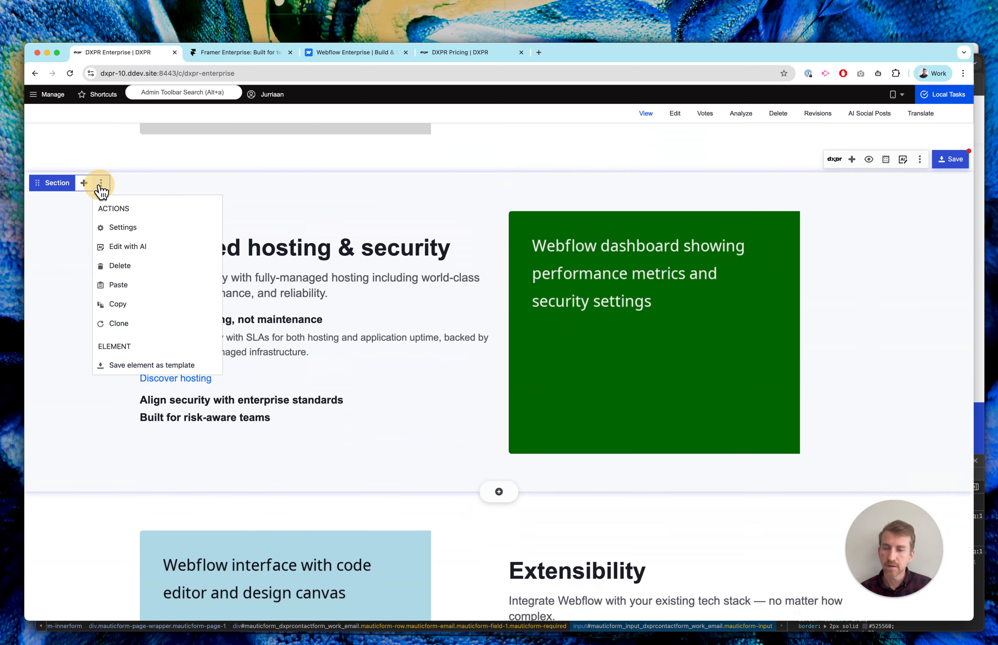
pyautogui.click(140, 267)
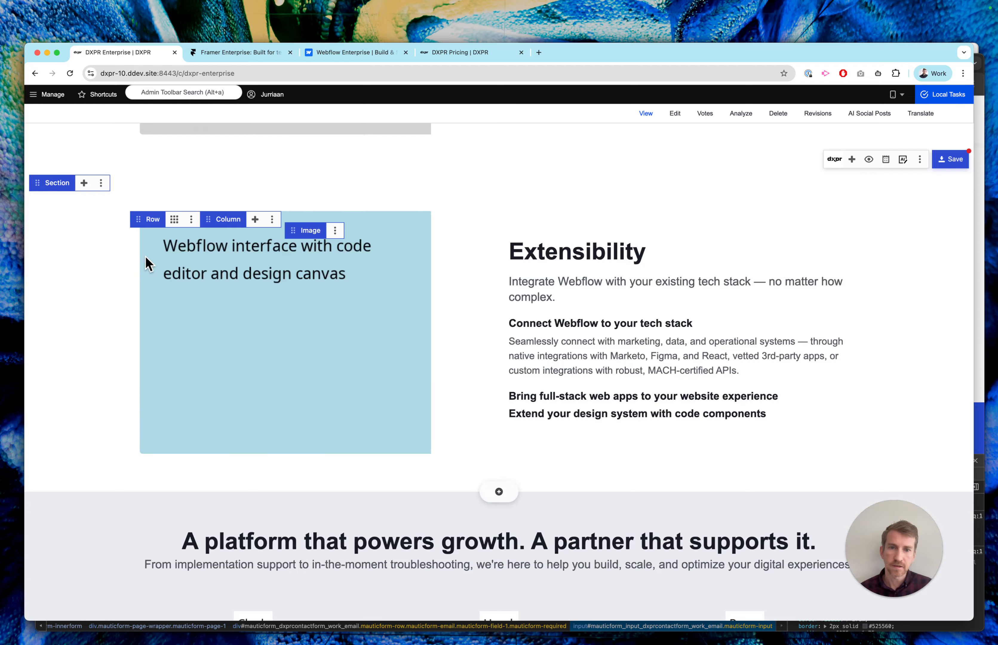
# Delete the Previous and Next buttons below the customer testimonial carousel in the "300,000 powerful brands" section.
pyautogui.scroll(-10, 491, 228)
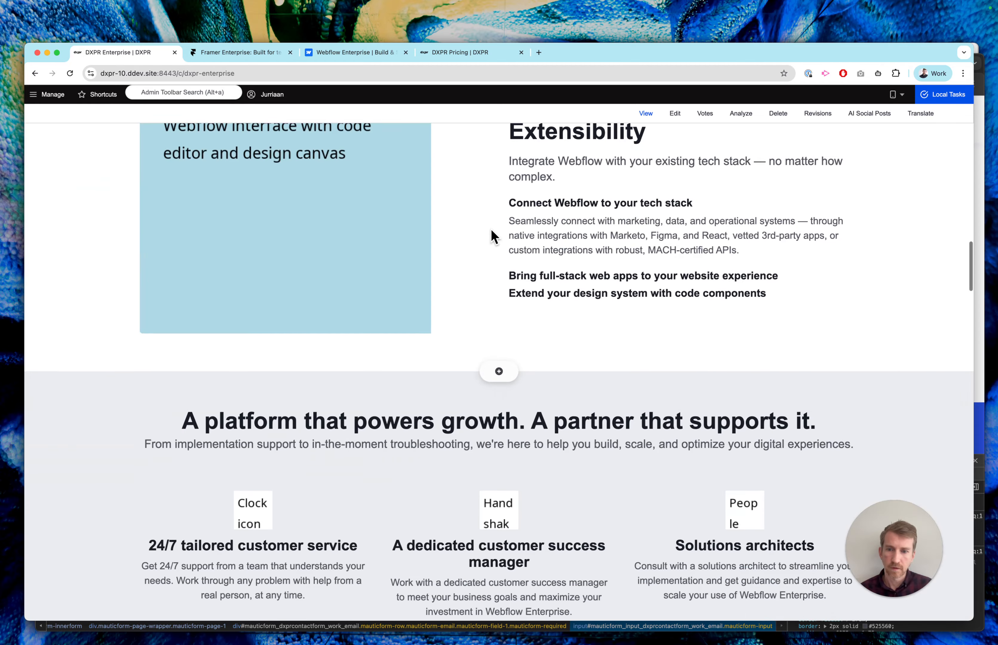
pyautogui.scroll(-6, 137, 279)
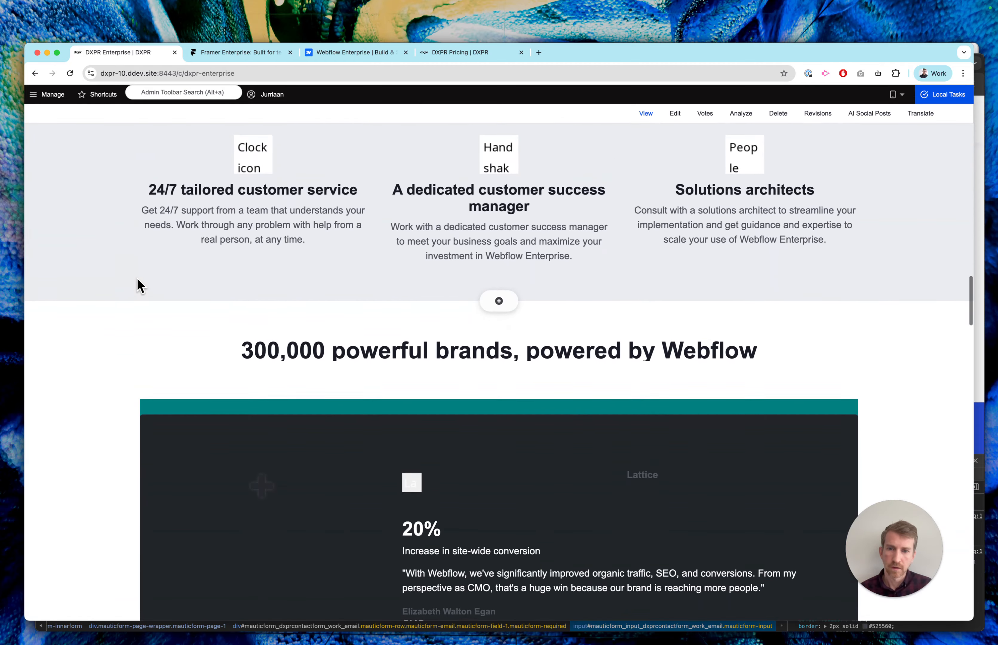
pyautogui.scroll(-8, 103, 287)
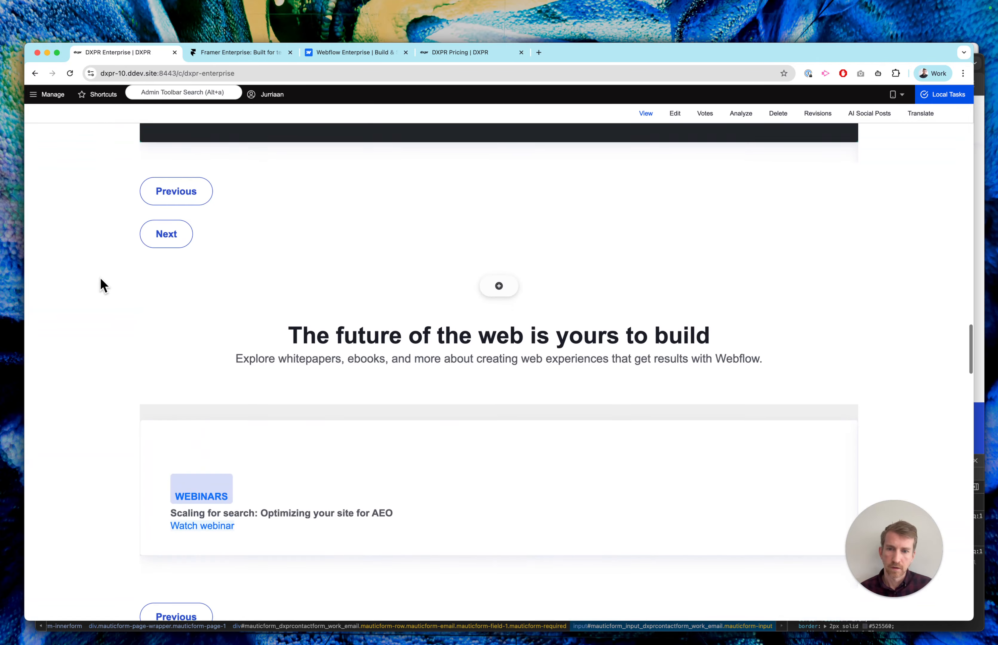
pyautogui.scroll(8, 103, 286)
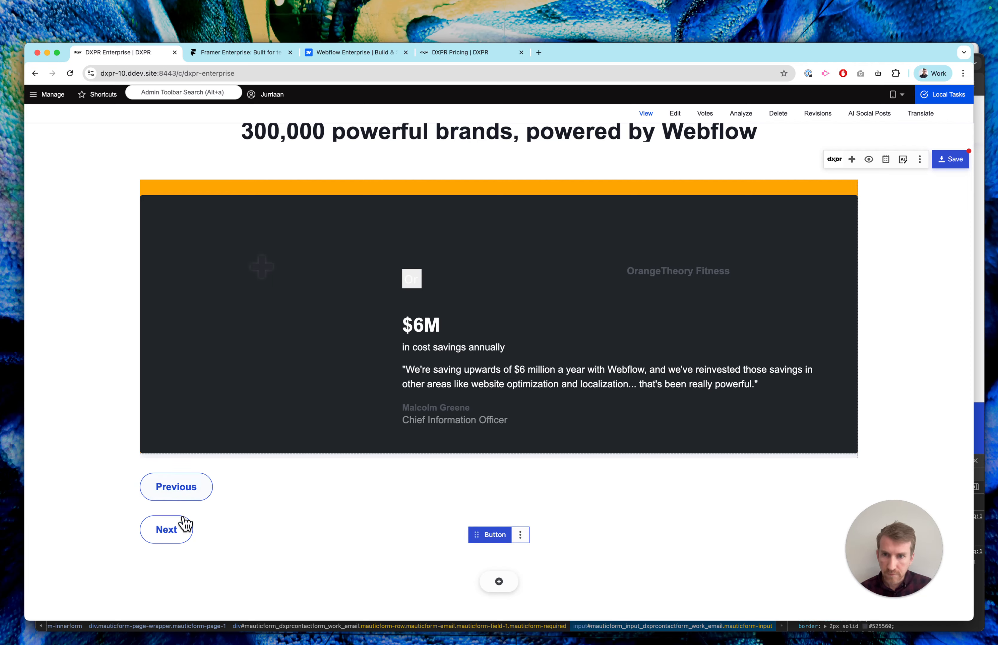
pyautogui.scroll(1, 303, 496)
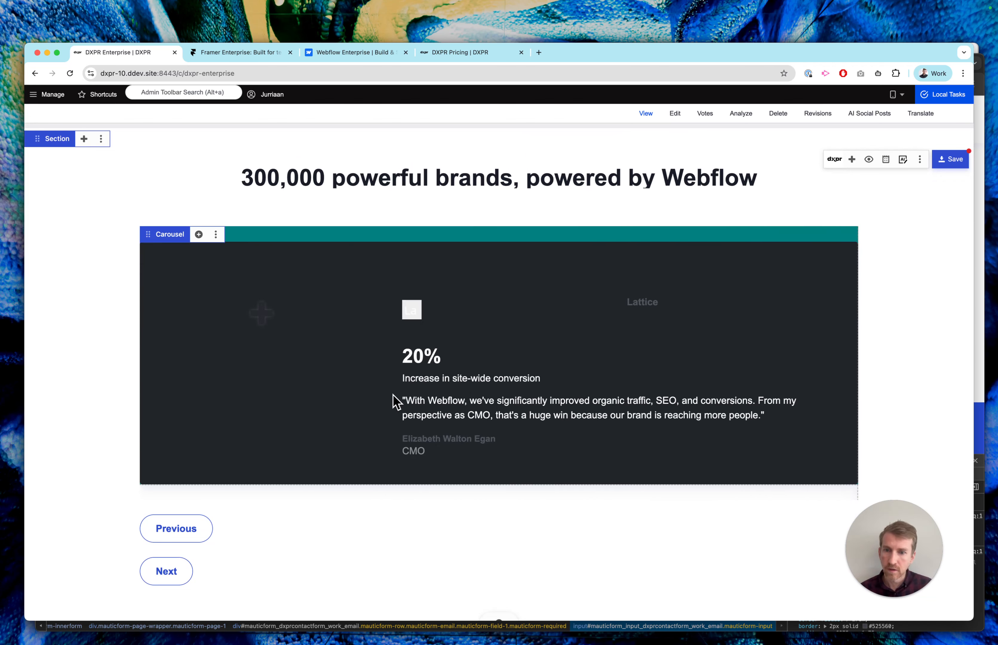
pyautogui.scroll(-5, 393, 395)
pyautogui.click(520, 316)
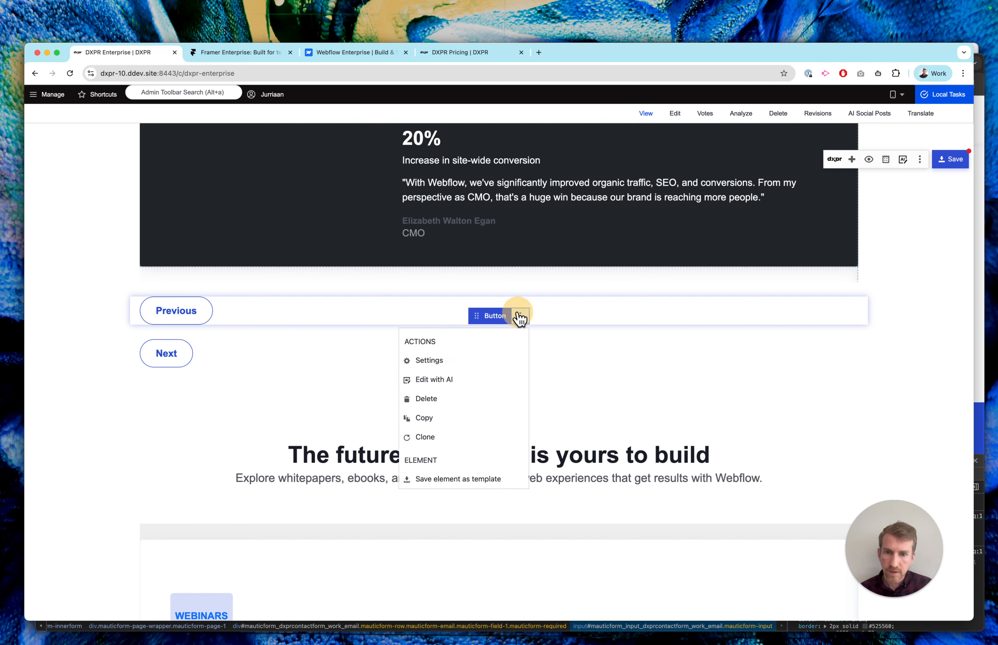
pyautogui.click(457, 399)
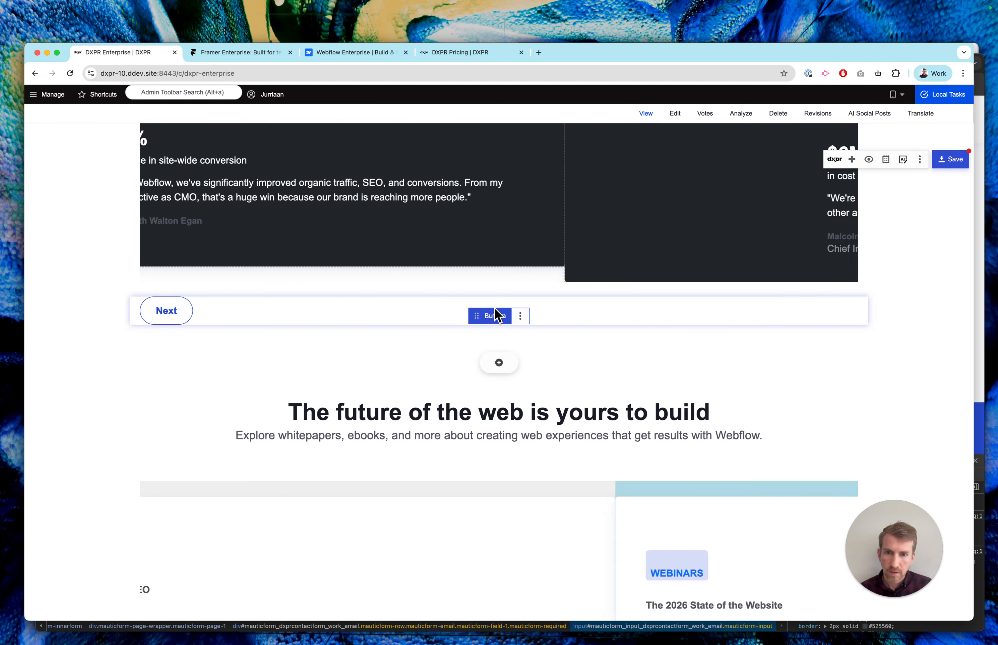
pyautogui.click(520, 317)
pyautogui.click(457, 402)
# Turn on the built-in Next/Previous navigation for the customer testimonial carousel and save its settings.
pyautogui.scroll(9, 396, 379)
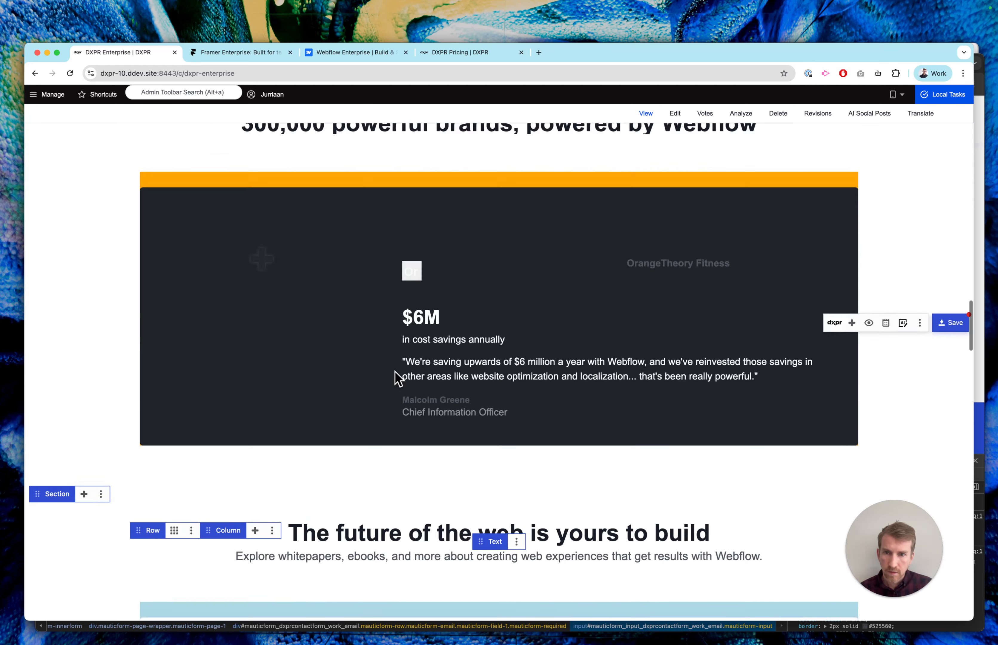
pyautogui.scroll(-3, 312, 417)
pyautogui.click(216, 315)
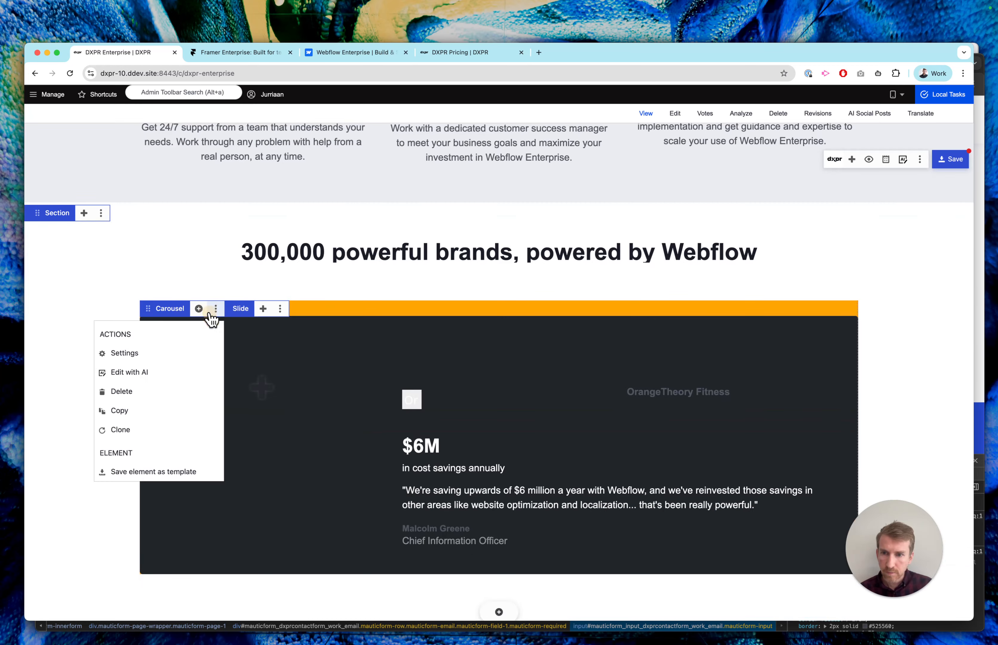
pyautogui.click(171, 359)
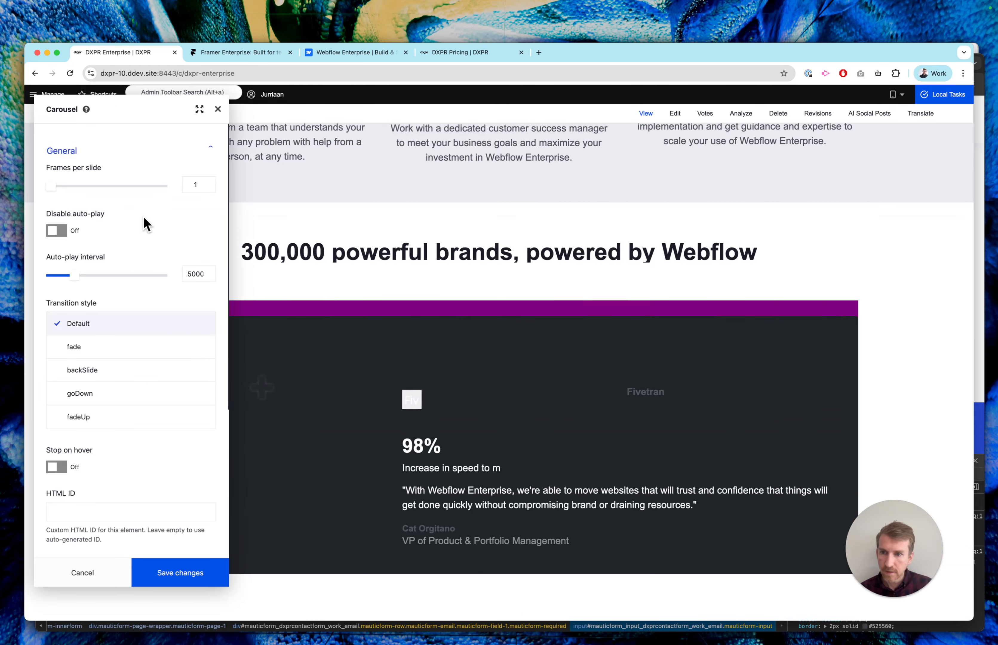
pyautogui.click(106, 152)
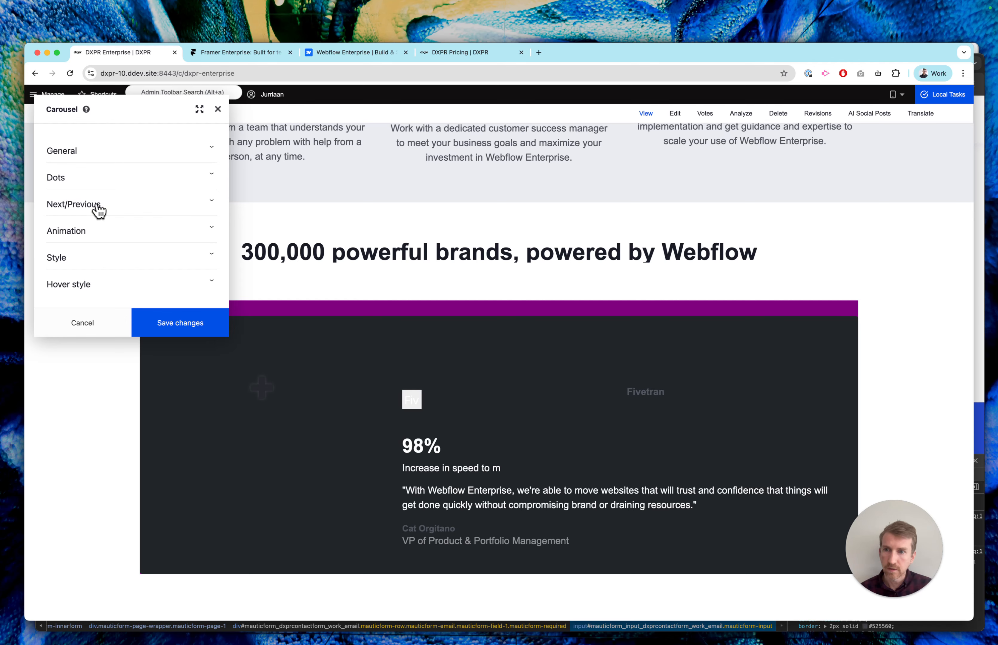
pyautogui.click(96, 204)
pyautogui.click(62, 238)
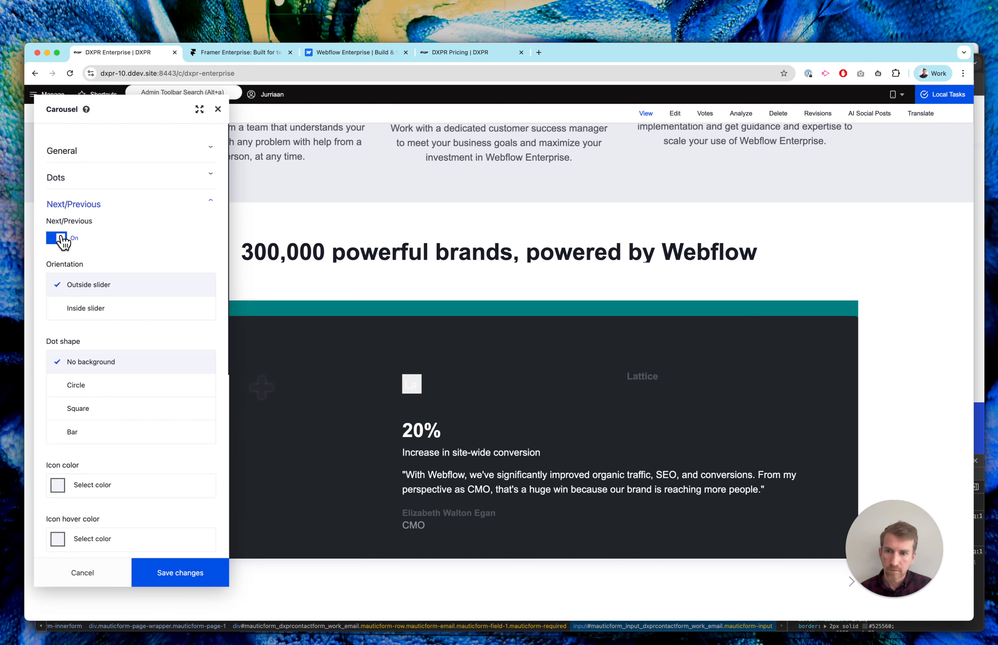
pyautogui.click(200, 573)
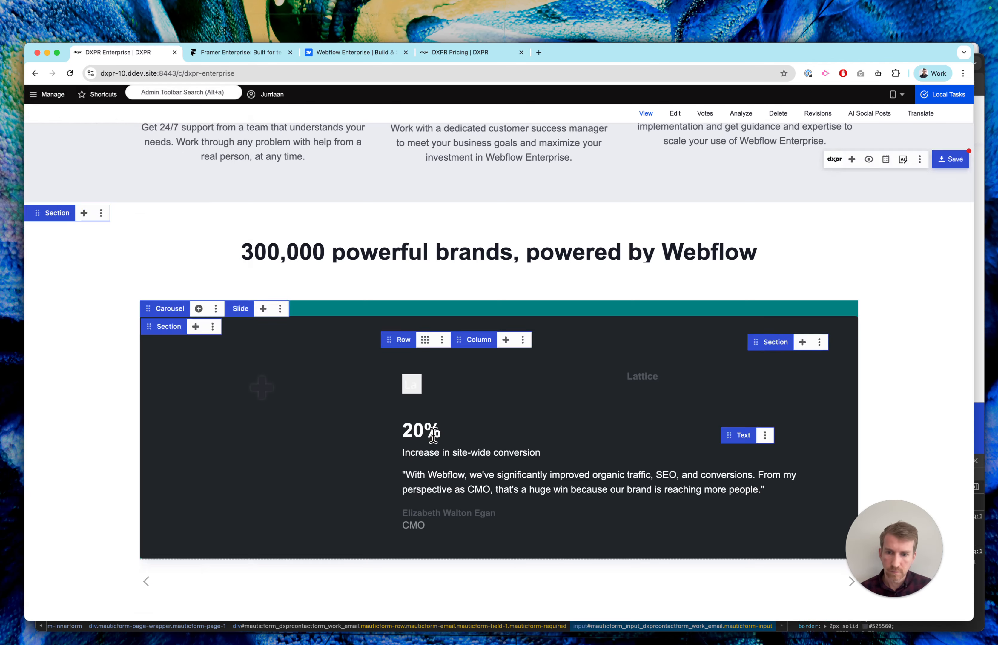
# Delete the Previous and Next buttons below the webinars carousel in "The future of the web is yours to build" section.
pyautogui.scroll(-7, 435, 439)
pyautogui.scroll(-2, 506, 472)
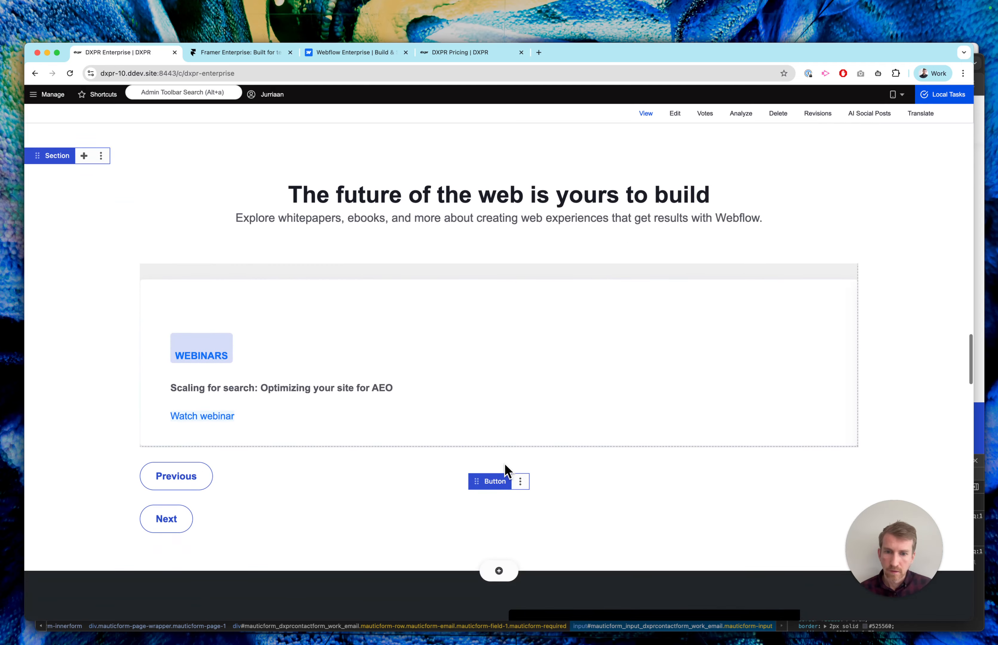
pyautogui.click(520, 481)
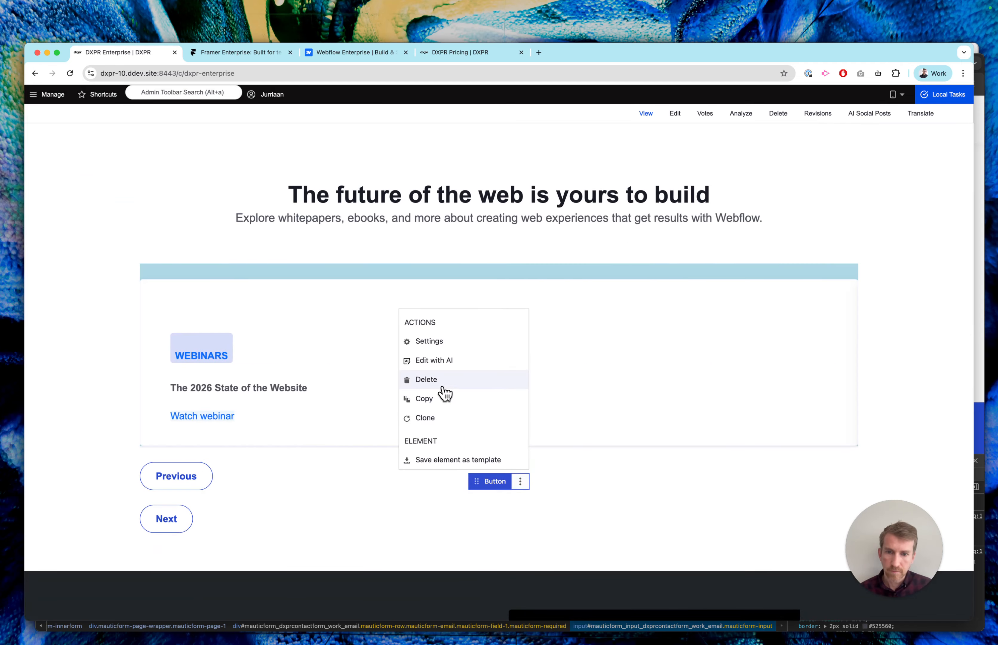
pyautogui.click(438, 381)
pyautogui.click(520, 481)
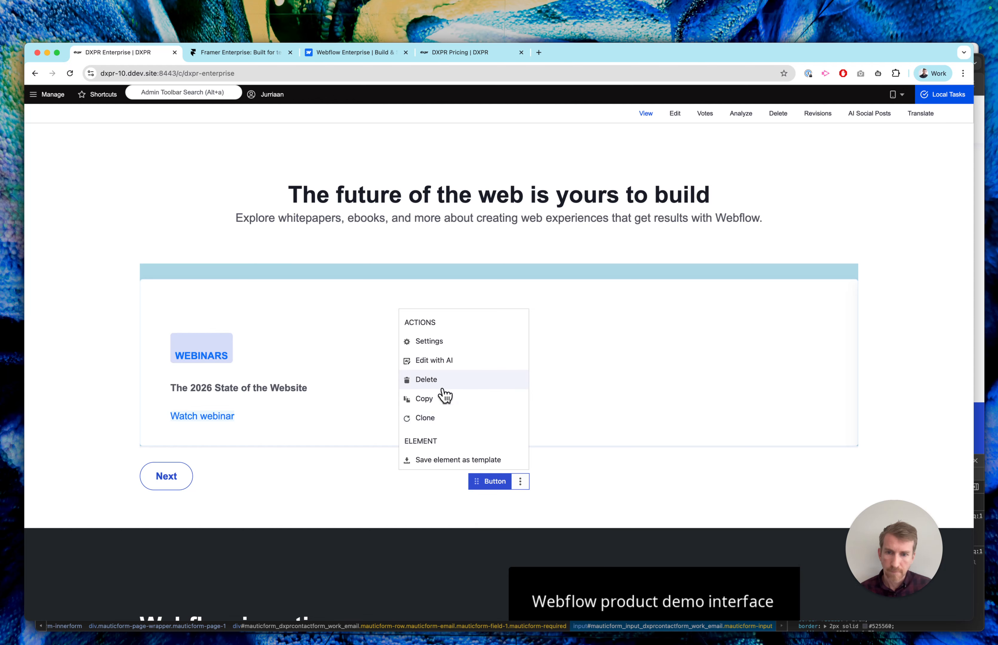
pyautogui.click(436, 379)
# Turn on the built-in Next/Previous navigation for the webinars carousel and save its settings.
pyautogui.click(216, 272)
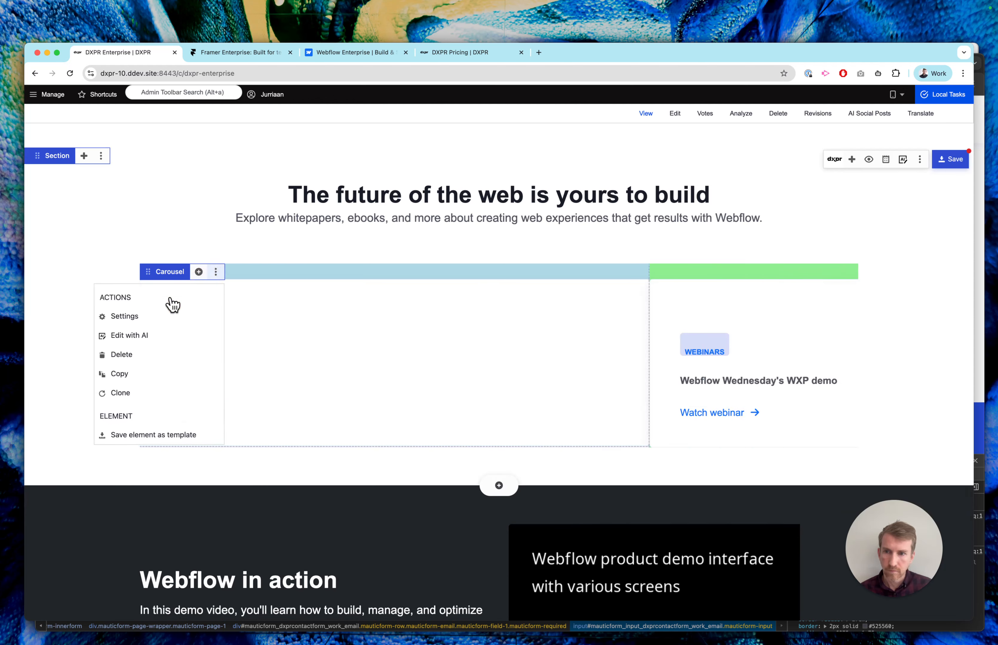
pyautogui.click(163, 317)
pyautogui.click(134, 152)
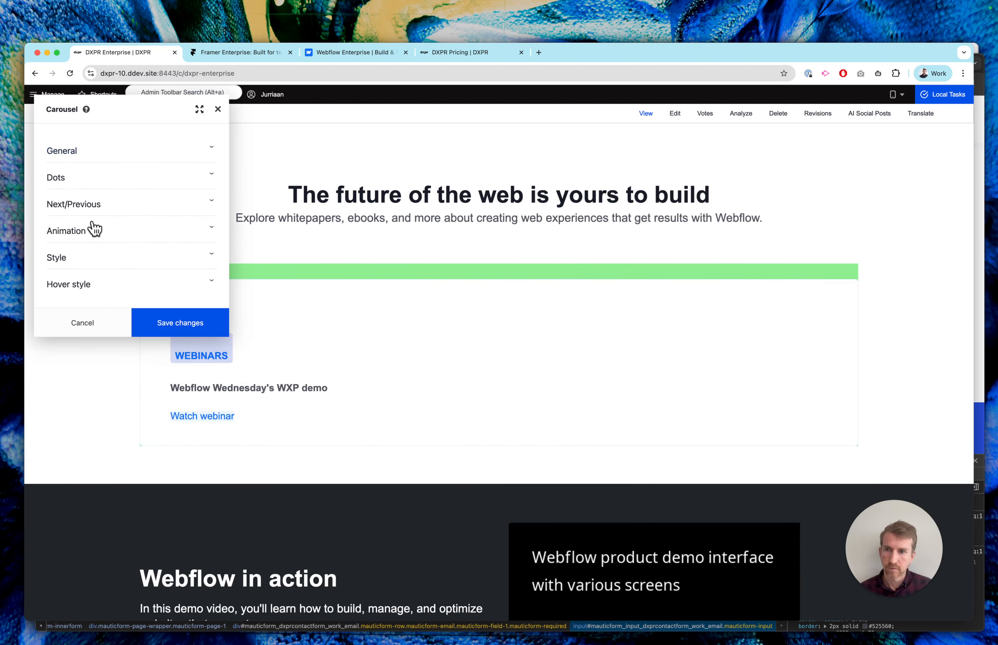
pyautogui.click(90, 203)
pyautogui.click(57, 238)
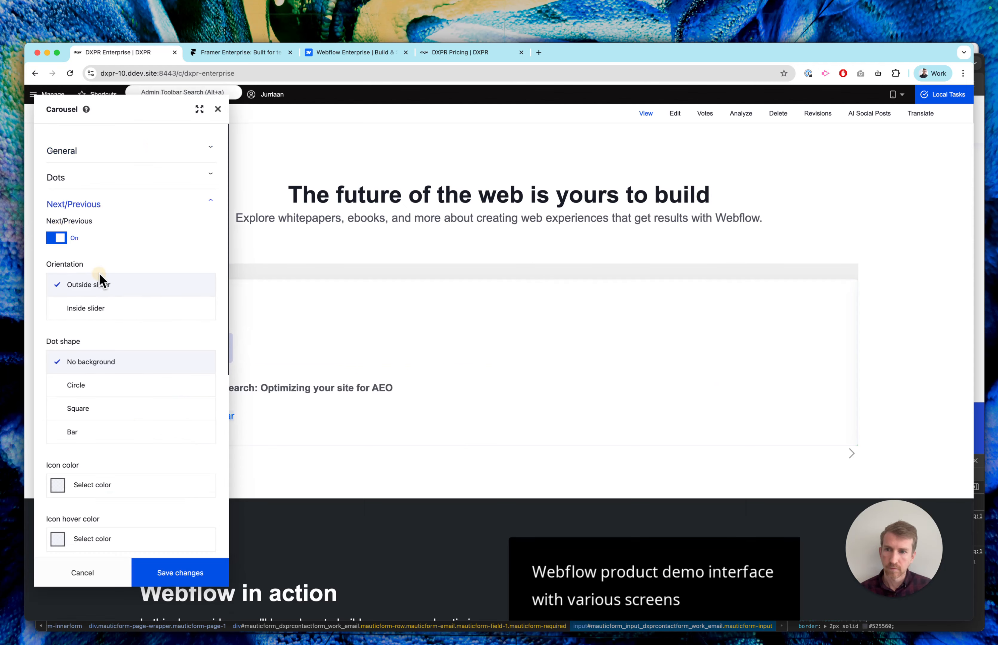
pyautogui.click(179, 573)
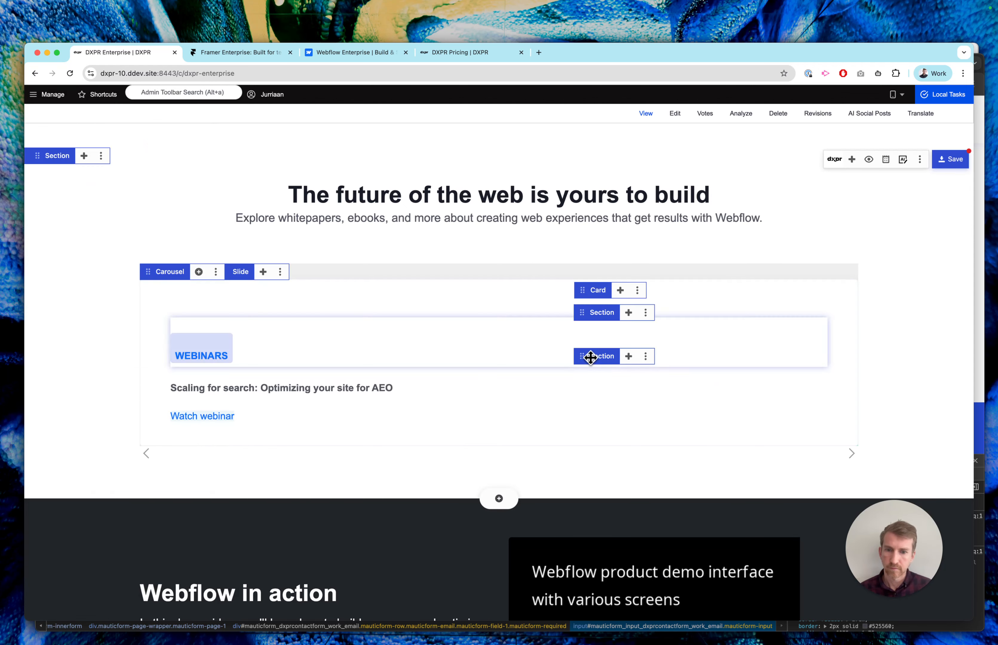
# Delete the section below "Get a demo" that holds the desktop setup image, "Get started for free" button and company logos.
pyautogui.scroll(-6, 589, 358)
pyautogui.scroll(-5, 591, 358)
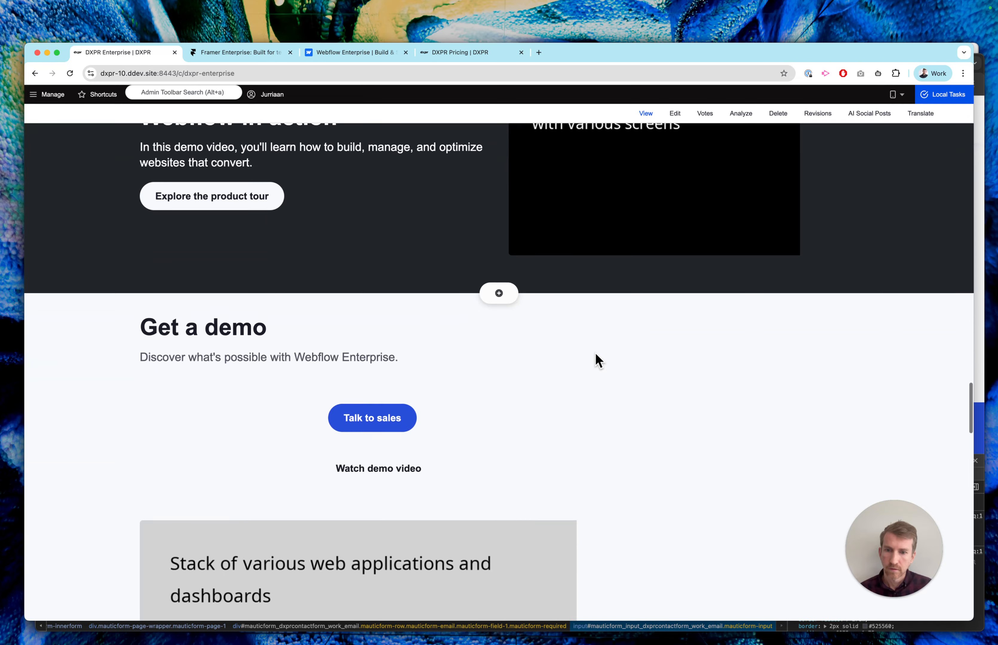
pyautogui.scroll(-10, 596, 353)
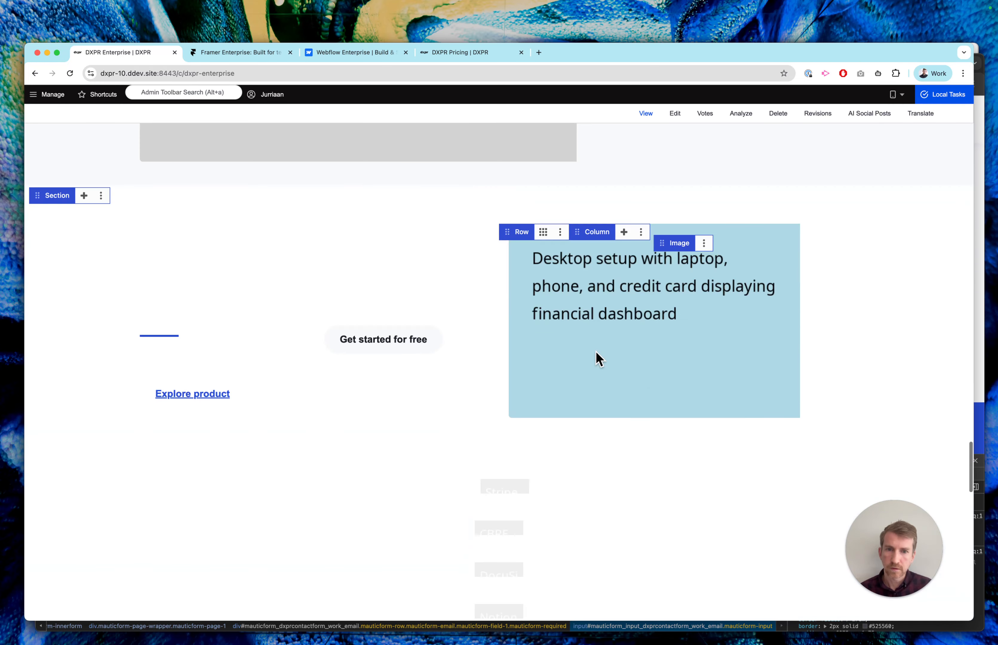
pyautogui.scroll(-4, 596, 351)
pyautogui.scroll(3, 596, 351)
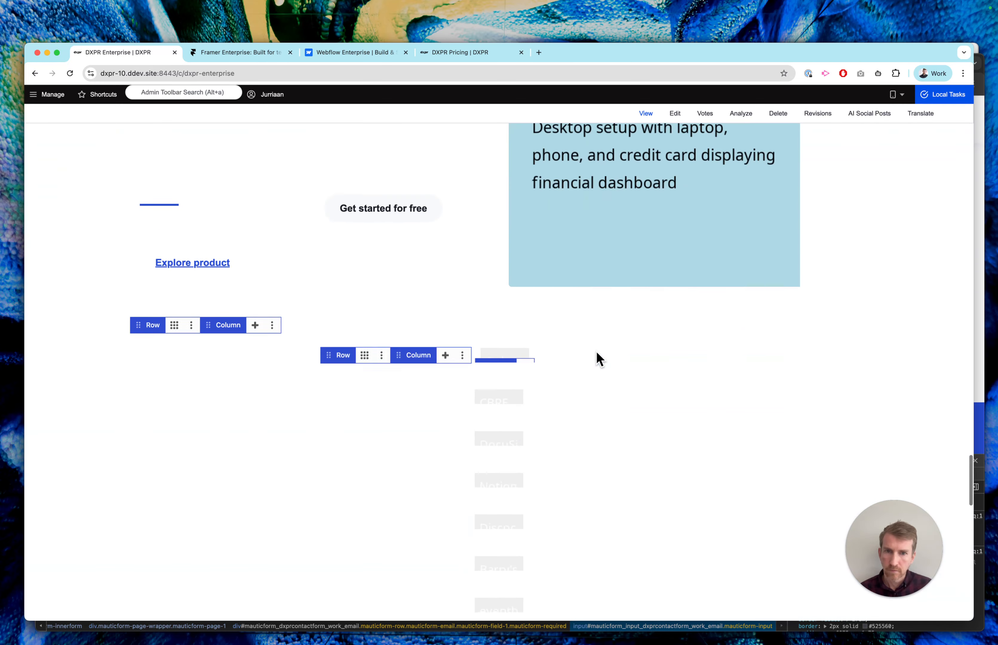
pyautogui.scroll(1, 596, 351)
pyautogui.click(100, 189)
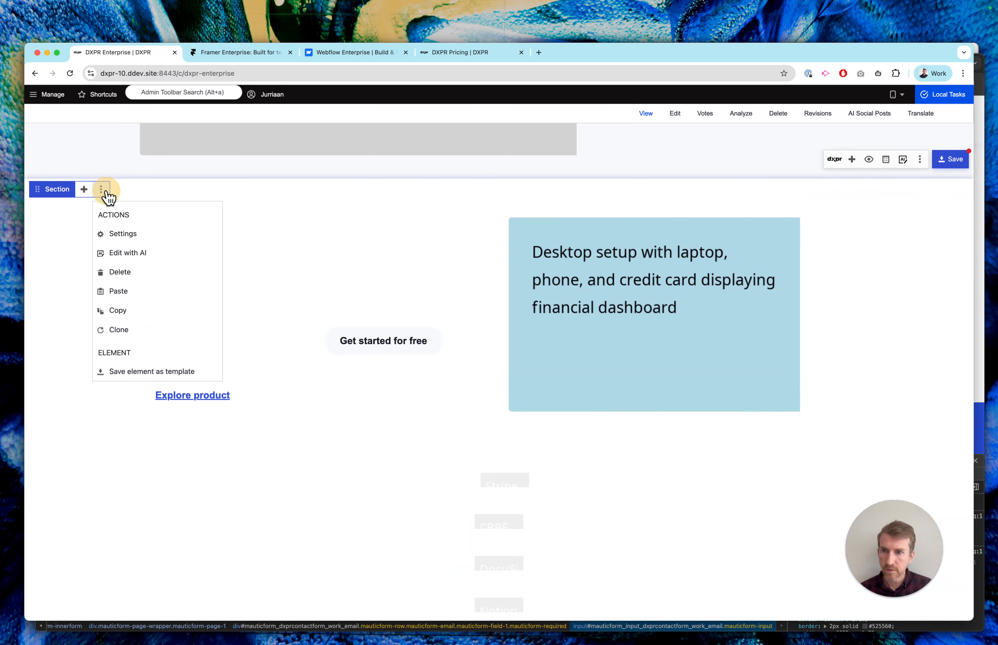
pyautogui.click(140, 271)
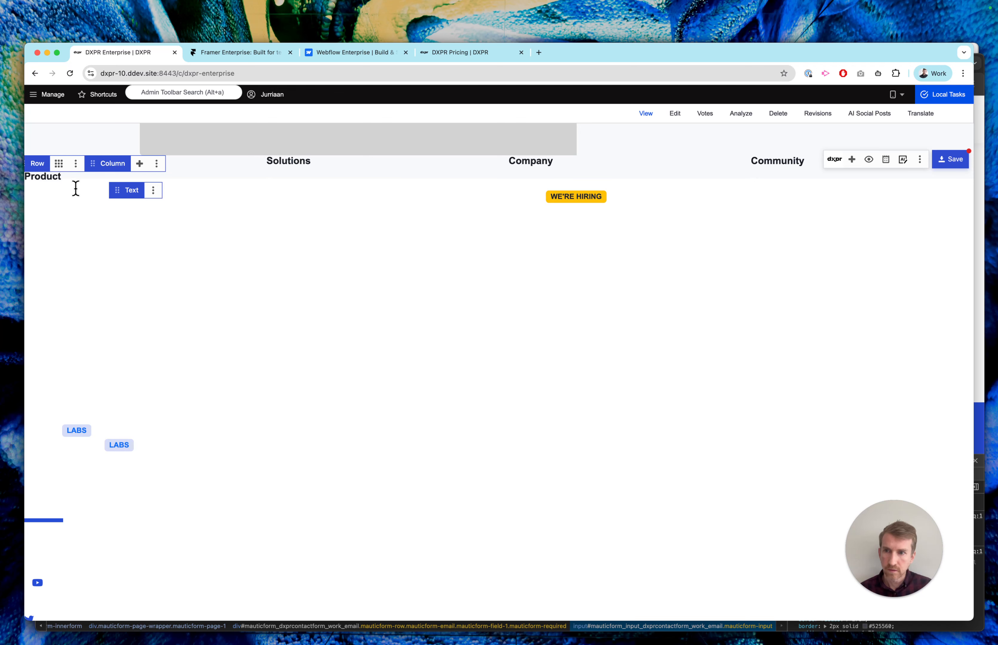
# Delete the cloned footer rows with the Product, Solutions, Company and Community columns and the social media icons.
pyautogui.click(76, 164)
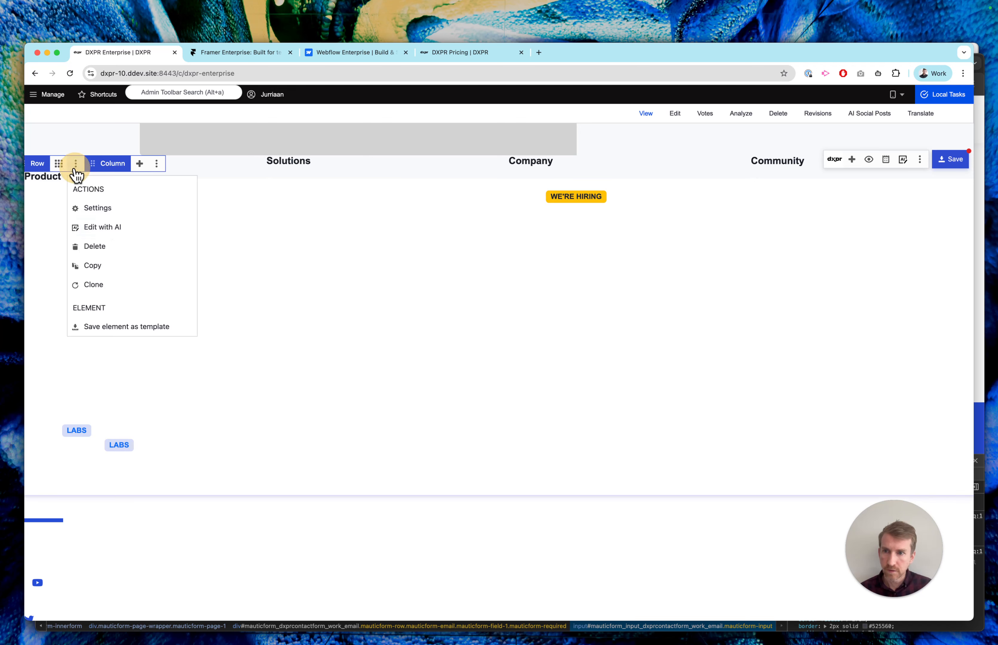
pyautogui.click(118, 252)
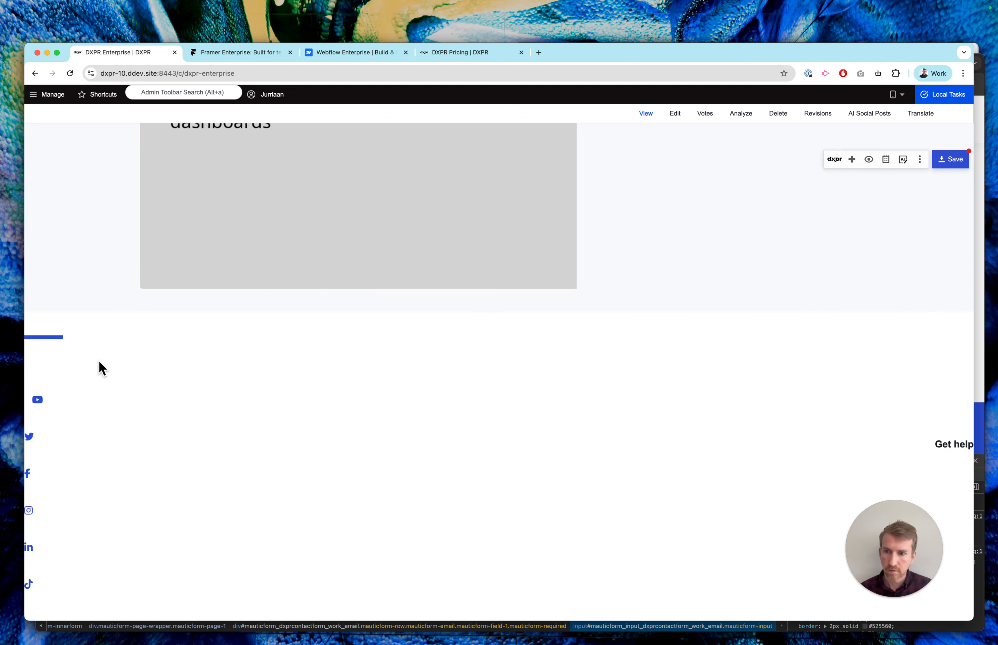
pyautogui.click(76, 371)
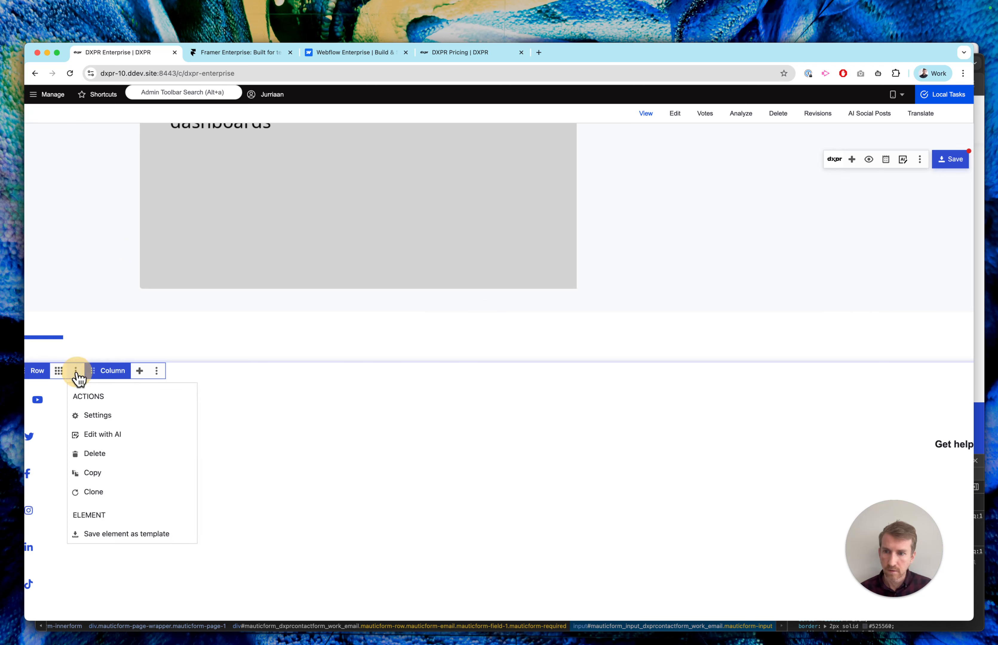
pyautogui.click(129, 456)
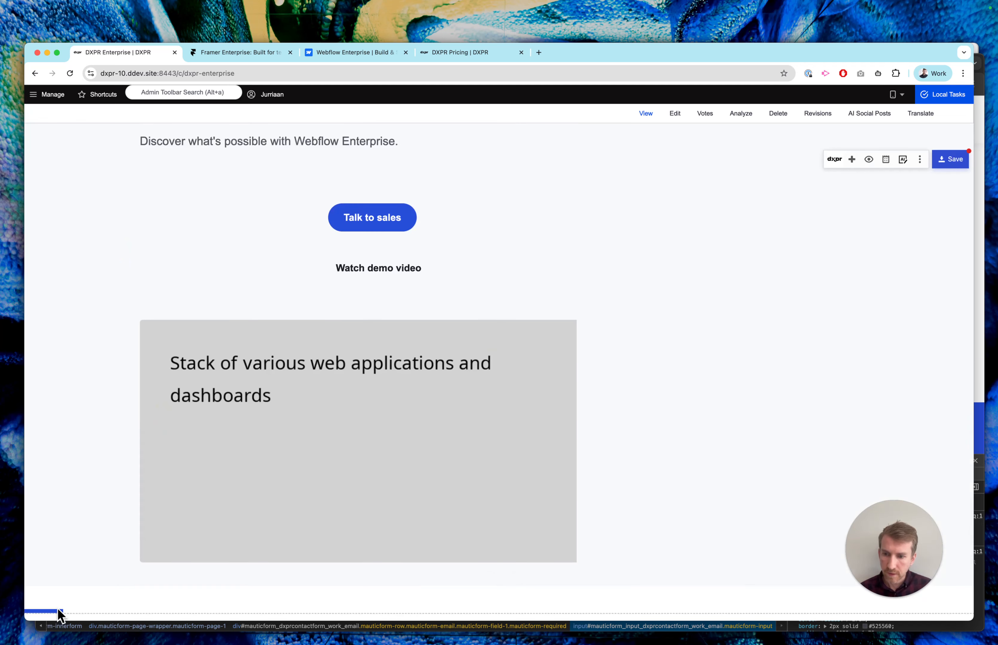
# Check the end of the page, save the cleaned-up page, and return to its Contact sales hero section.
pyautogui.scroll(-5, 57, 615)
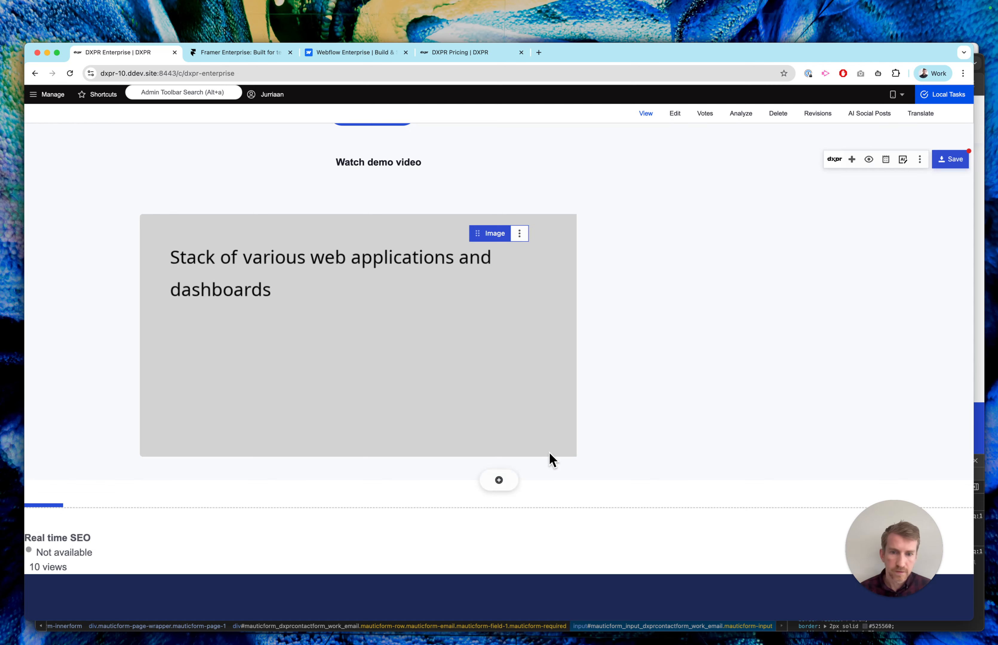
pyautogui.scroll(-8, 740, 413)
pyautogui.scroll(14, 740, 412)
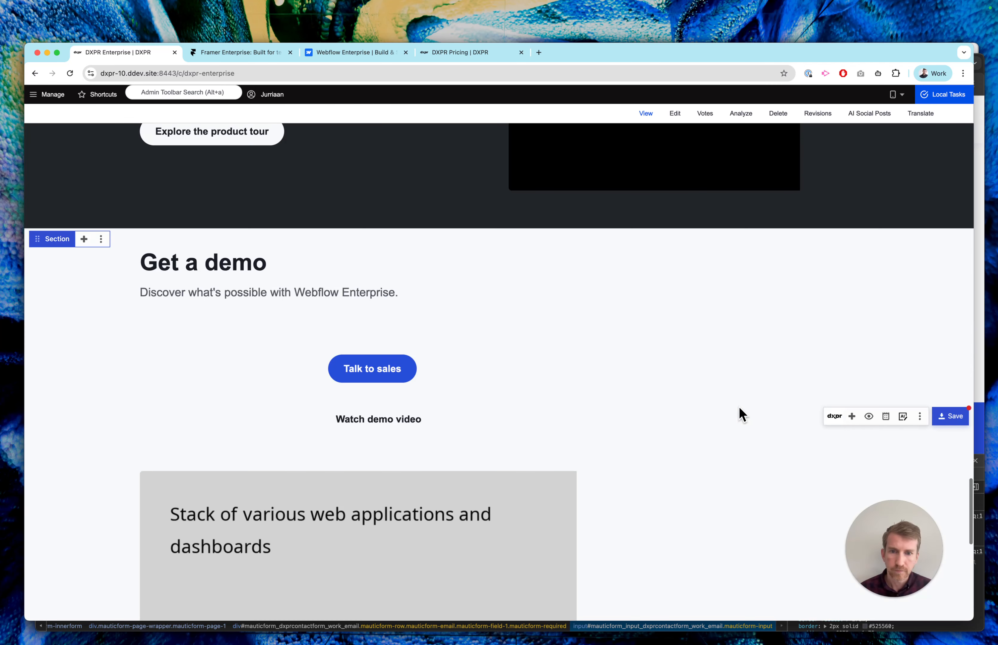
pyautogui.click(894, 189)
pyautogui.scroll(2, 686, 287)
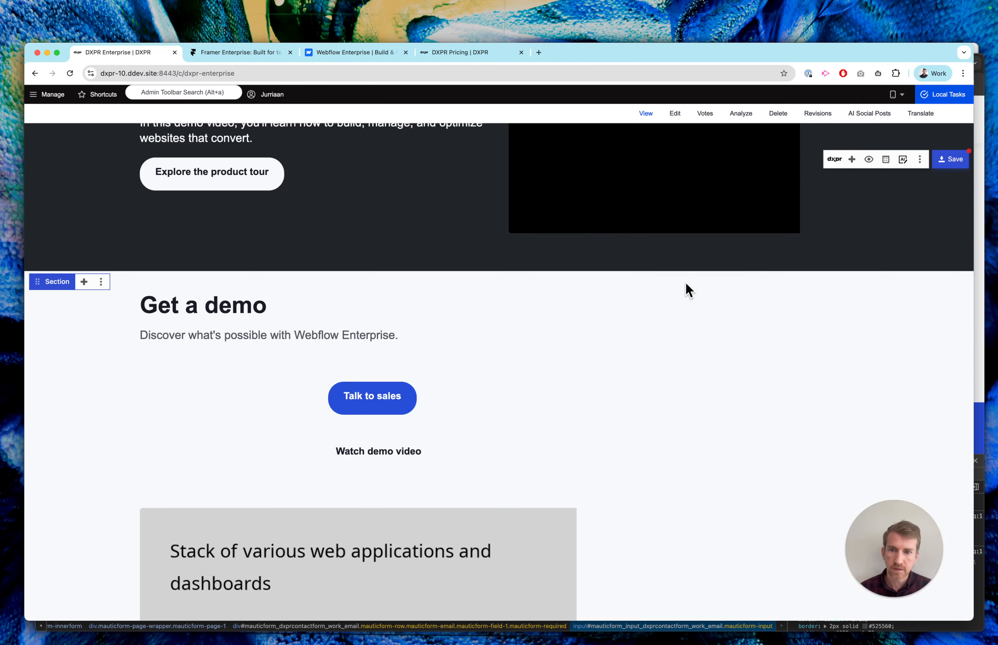
pyautogui.scroll(20, 757, 324)
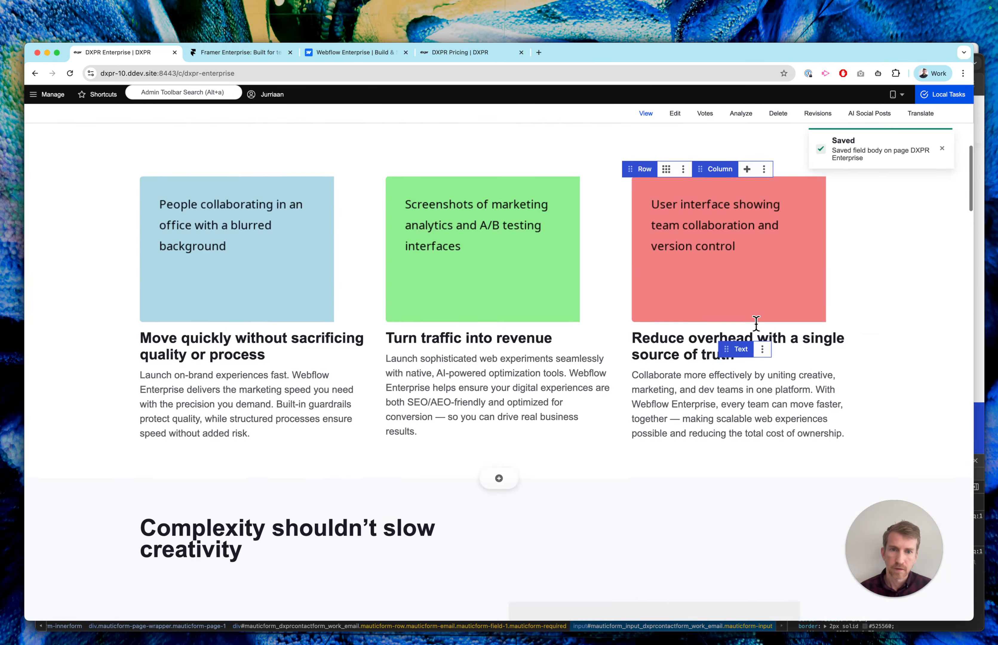
pyautogui.scroll(-1, 757, 324)
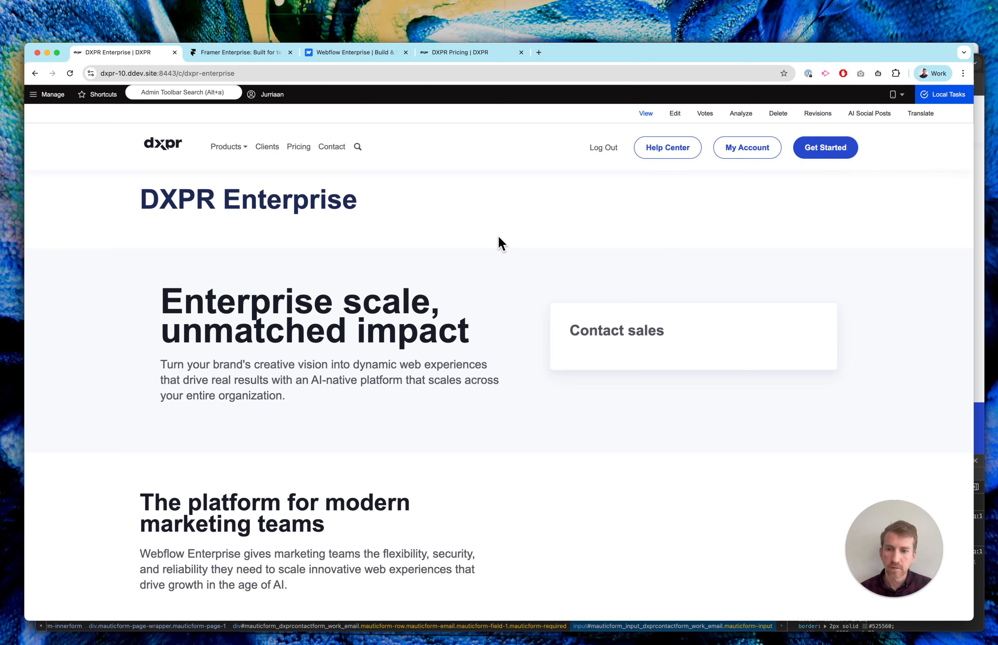
pyautogui.moveTo(720, 254)
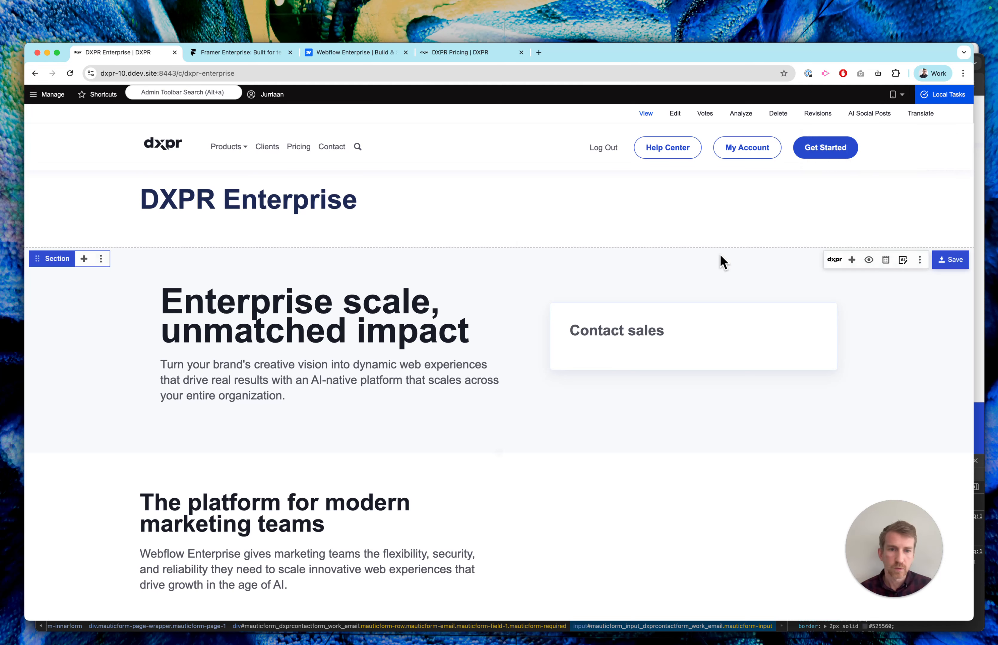
# Generate an AI rewrite of the page with the prompt "To be about the DXPR instead of webflow, keeping the structure identical".
pyautogui.click(903, 261)
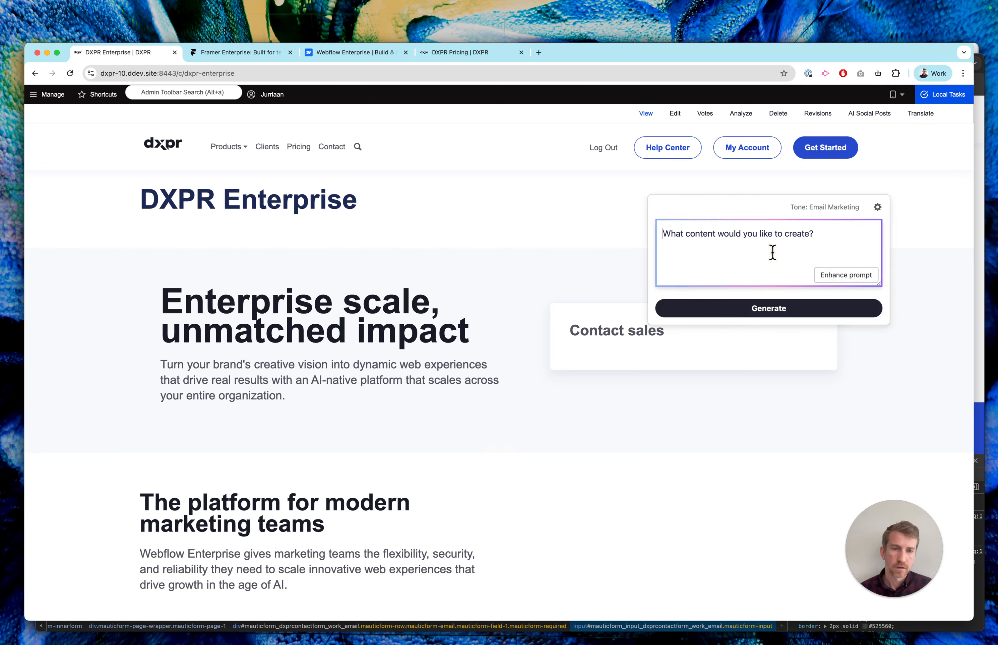
pyautogui.press('F5')
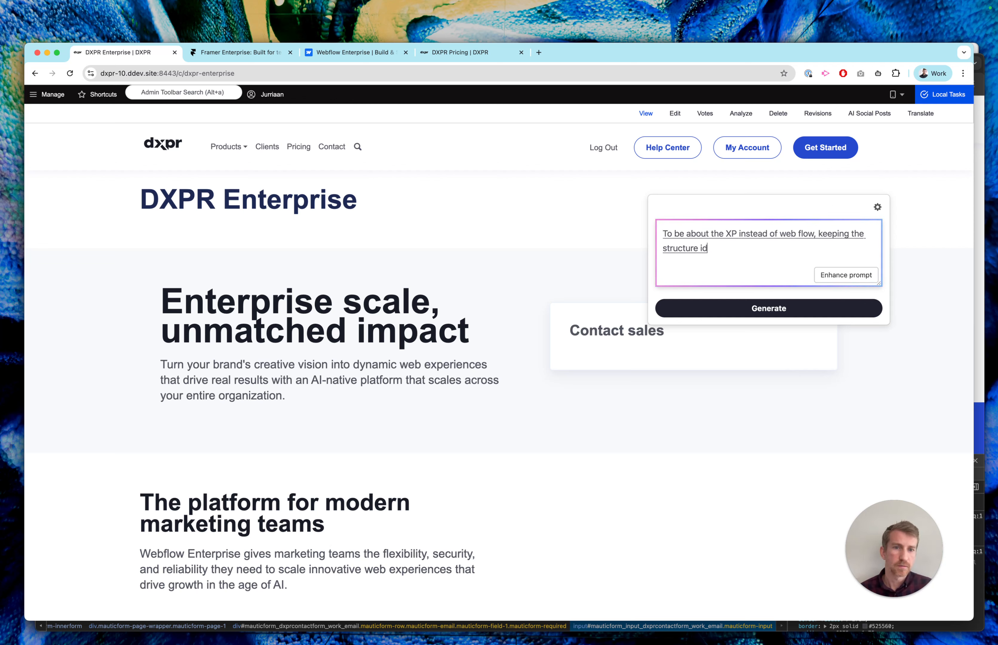
pyautogui.doubleClick(730, 233)
pyautogui.write('DXPR')
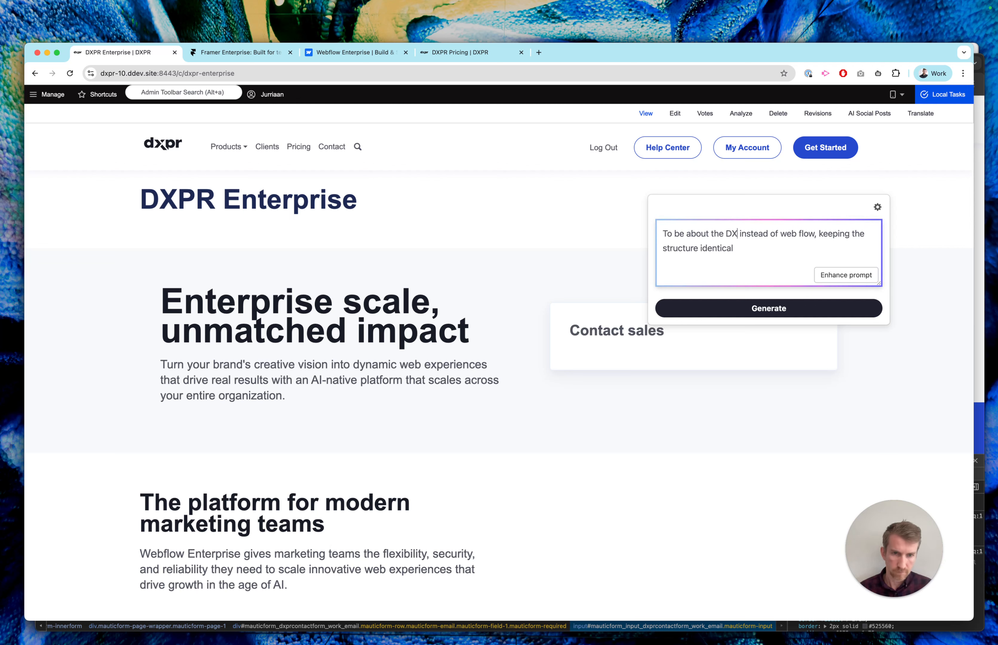
pyautogui.click(811, 237)
pyautogui.press('BackSpace')
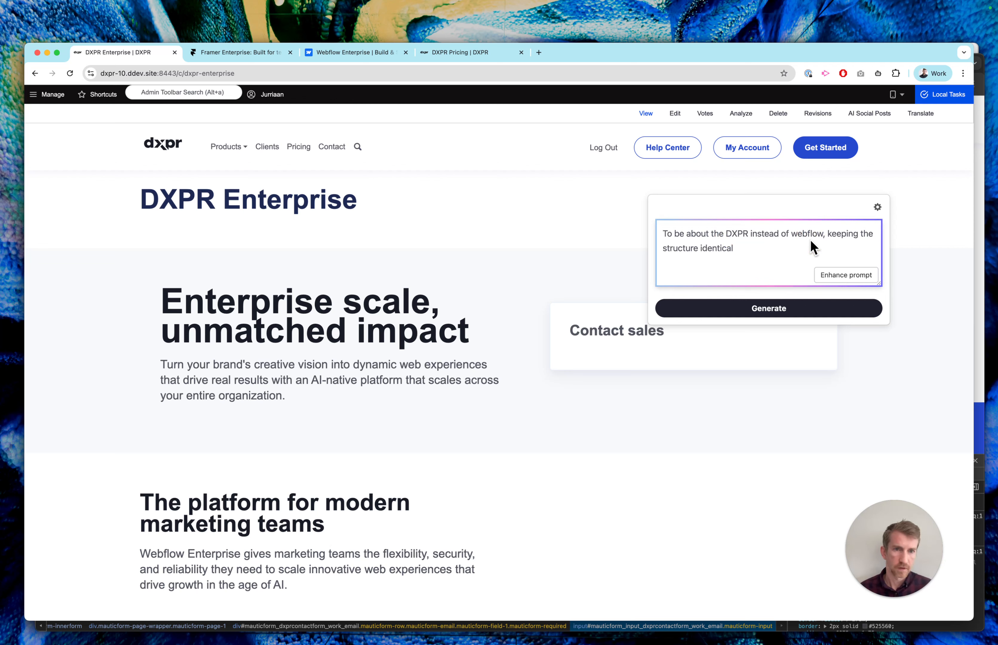
pyautogui.click(747, 313)
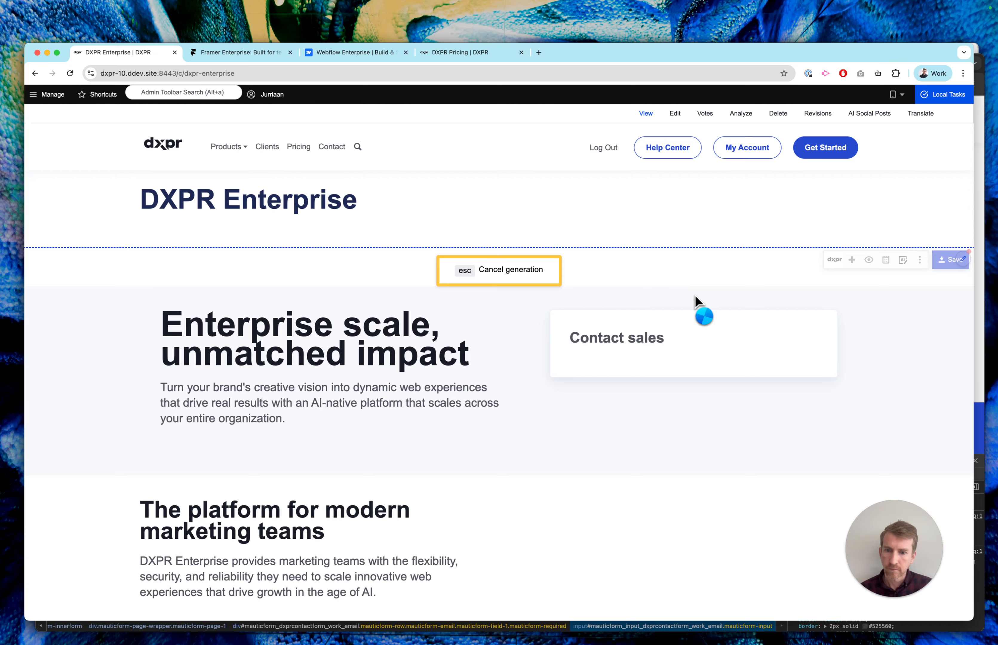
# Review the rewritten copy from the hero section through to the "DXPR in action" section.
pyautogui.scroll(-4, 714, 307)
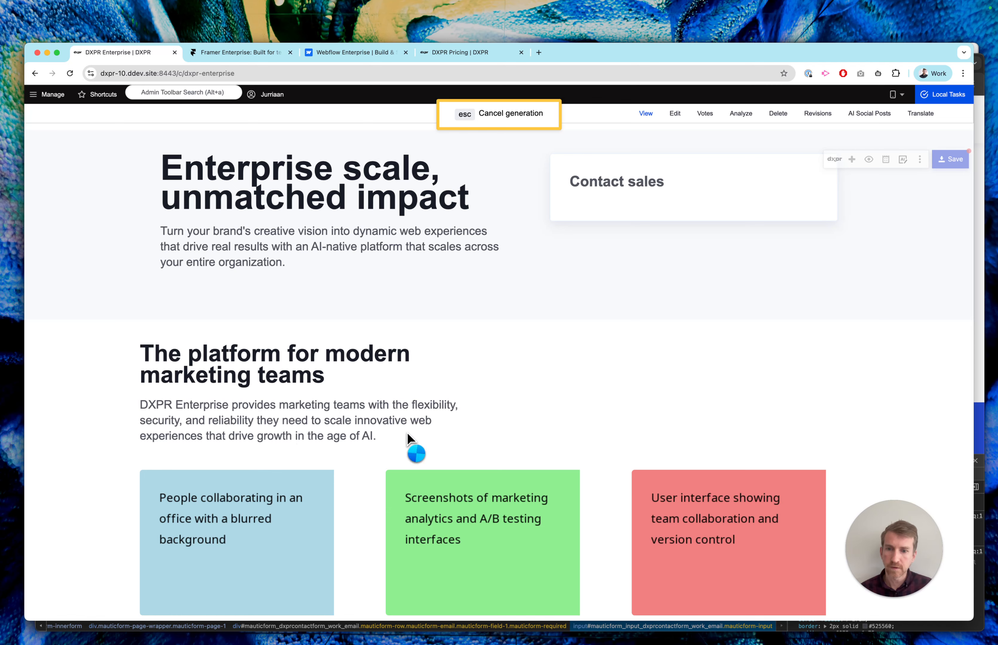
pyautogui.scroll(-1, 619, 384)
pyautogui.scroll(-8, 620, 384)
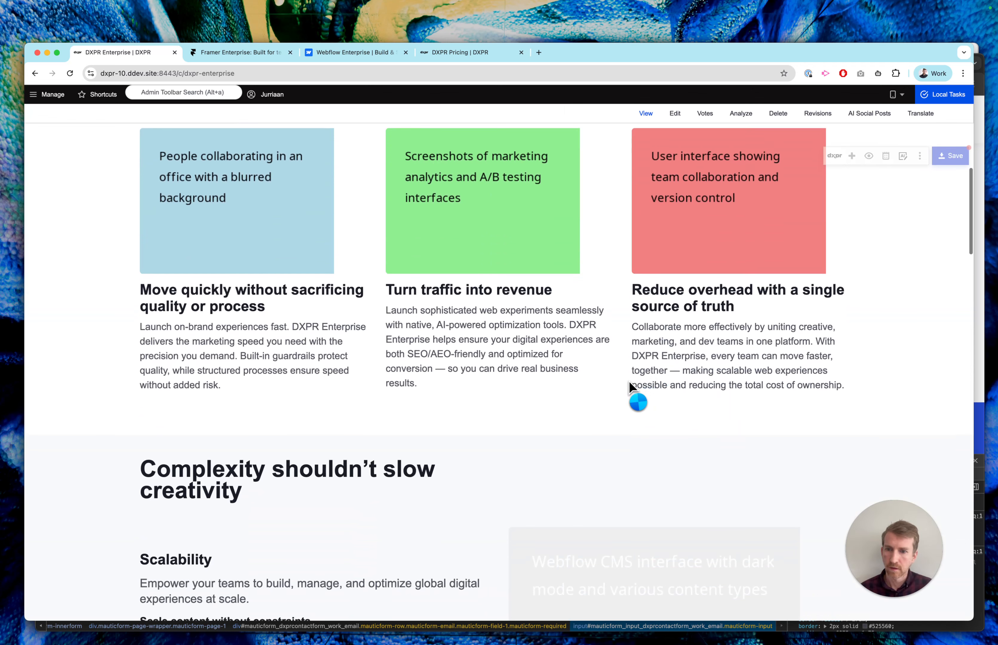
pyautogui.scroll(-6, 630, 380)
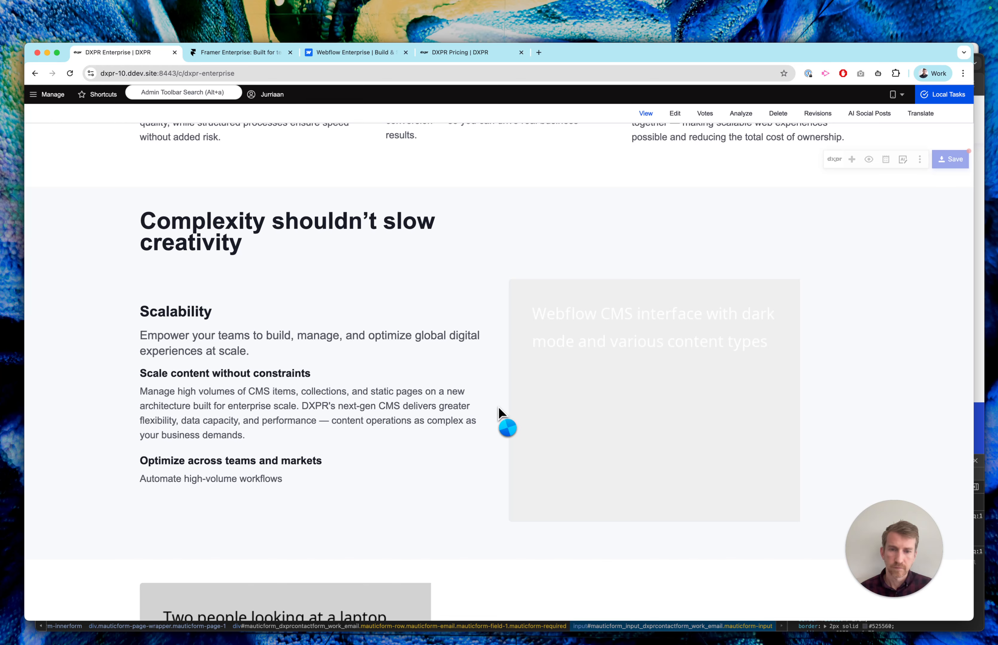
pyautogui.scroll(-4, 498, 407)
pyautogui.scroll(-4, 499, 407)
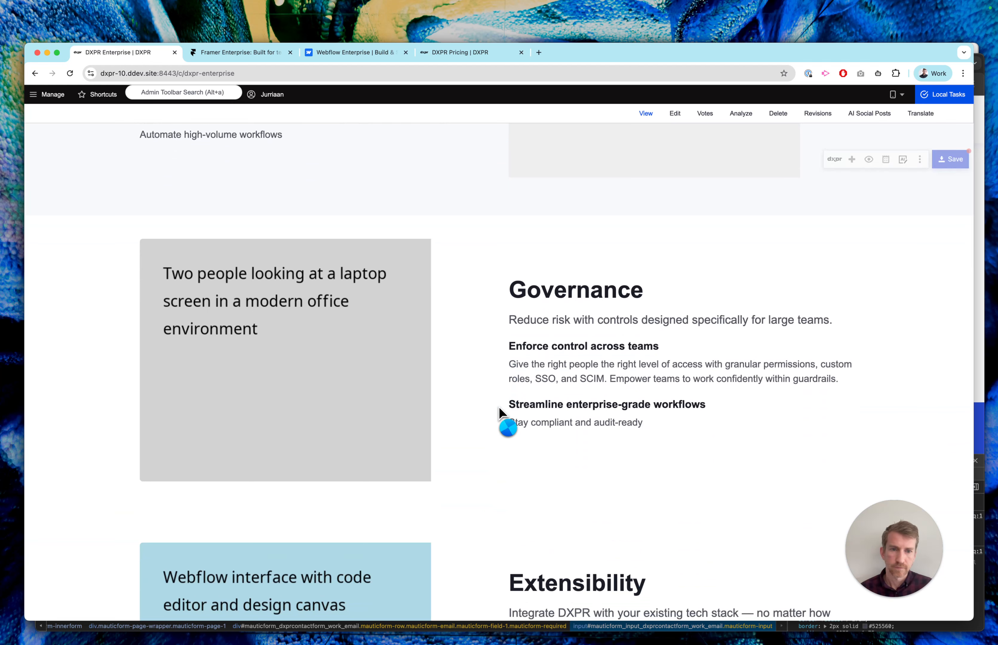
pyautogui.scroll(-5, 499, 406)
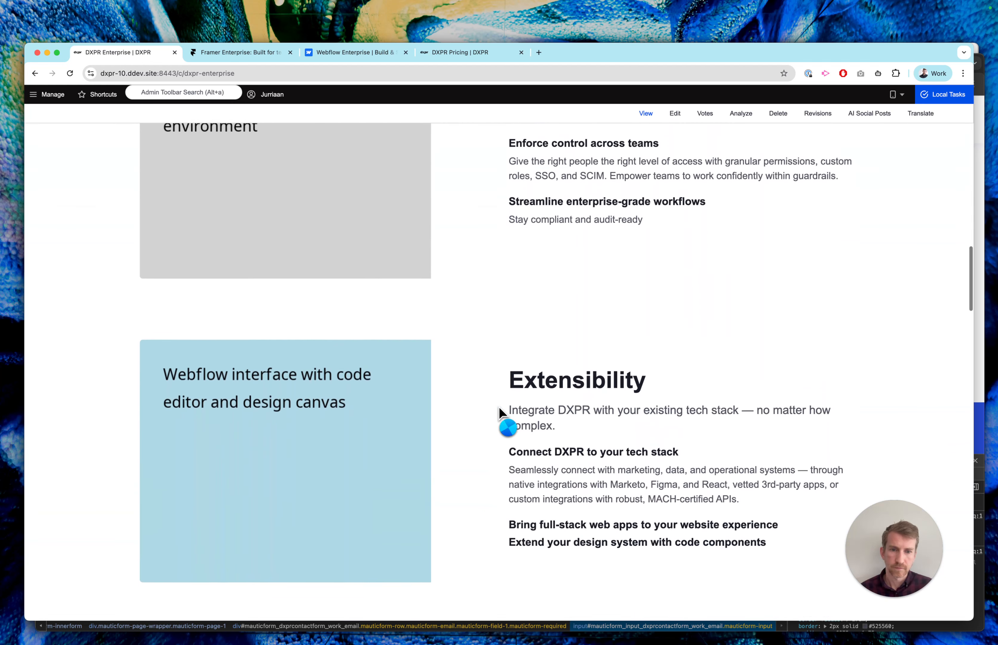
pyautogui.scroll(-3, 465, 426)
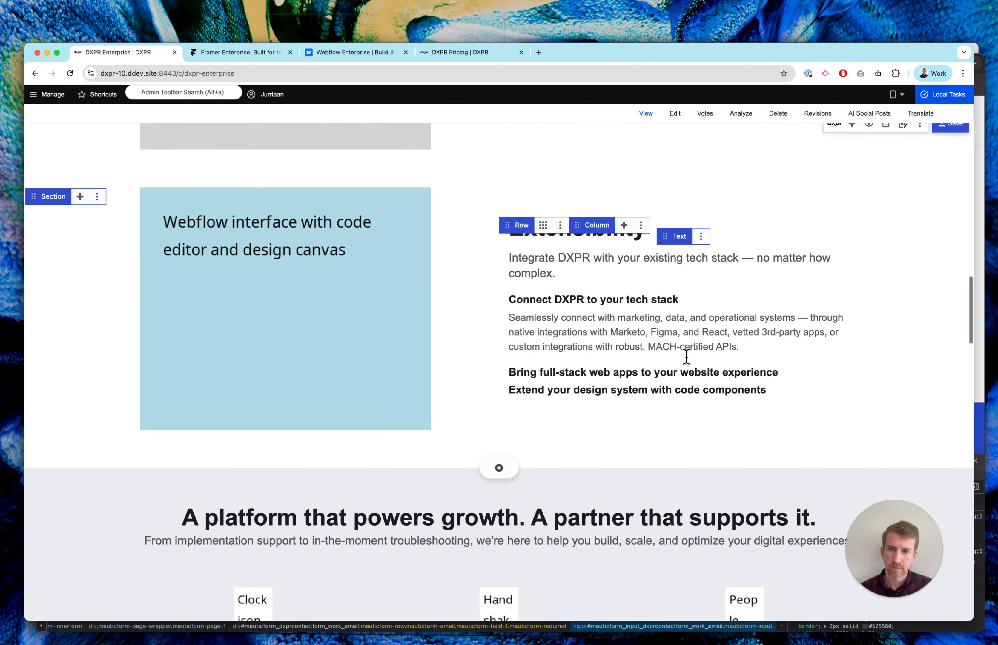
pyautogui.scroll(-10, 686, 357)
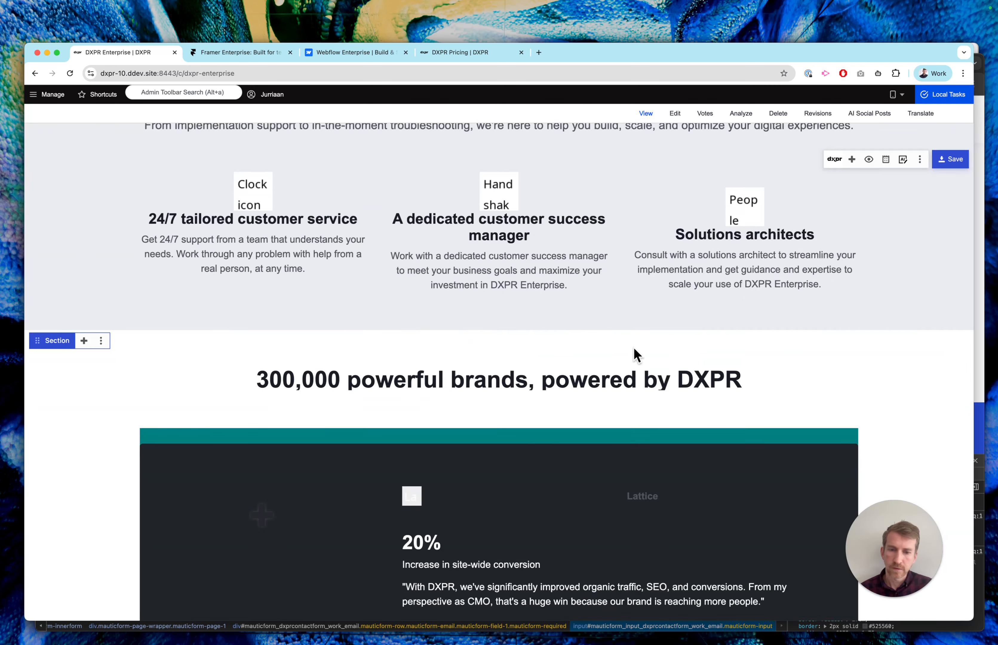
pyautogui.scroll(-8, 633, 347)
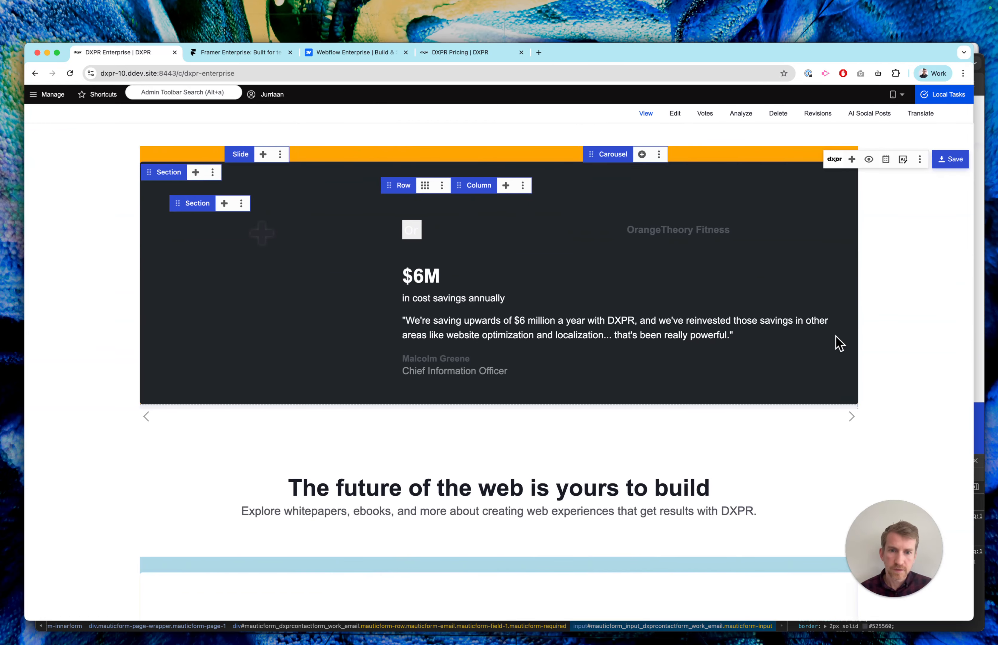
pyautogui.scroll(-11, 845, 342)
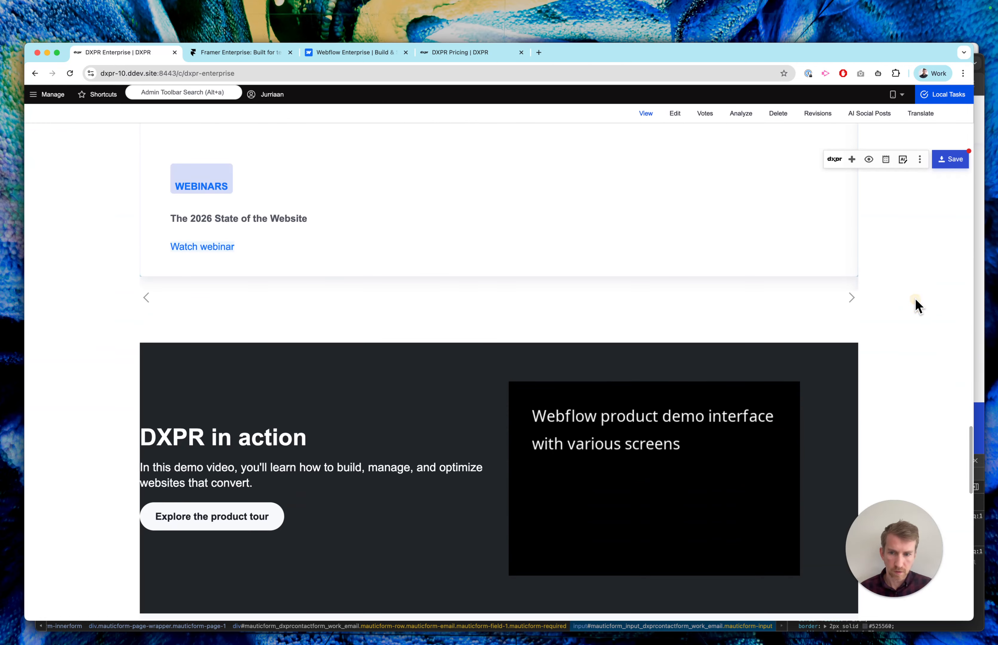
# Search the page for "drupal" and check the sections between the customer quotes carousel and "Get a demo".
pyautogui.press('super+f')
pyautogui.write('drupal')
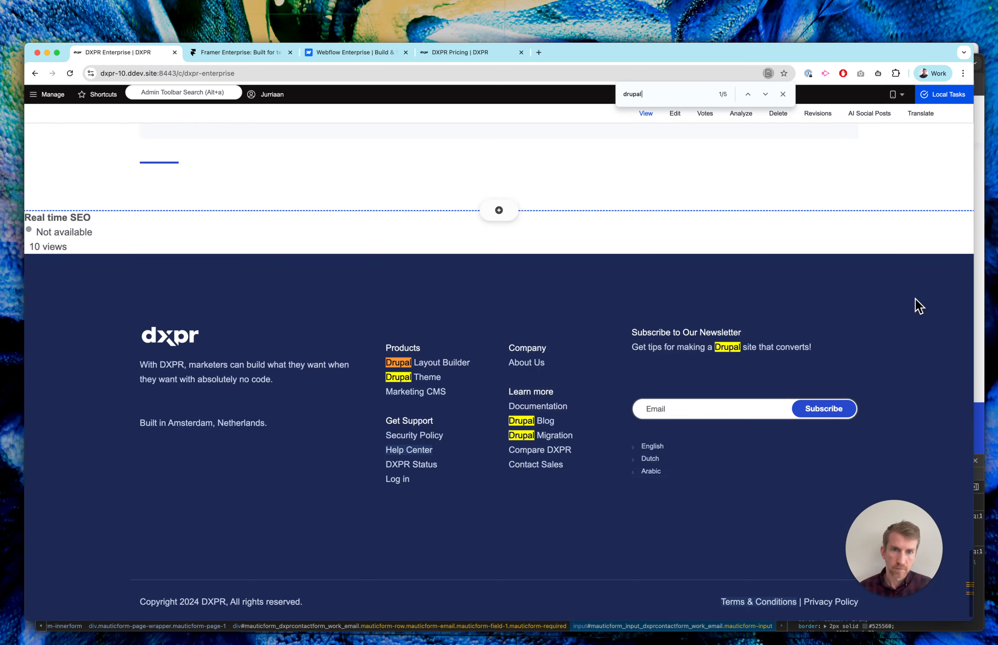
pyautogui.scroll(20, 873, 283)
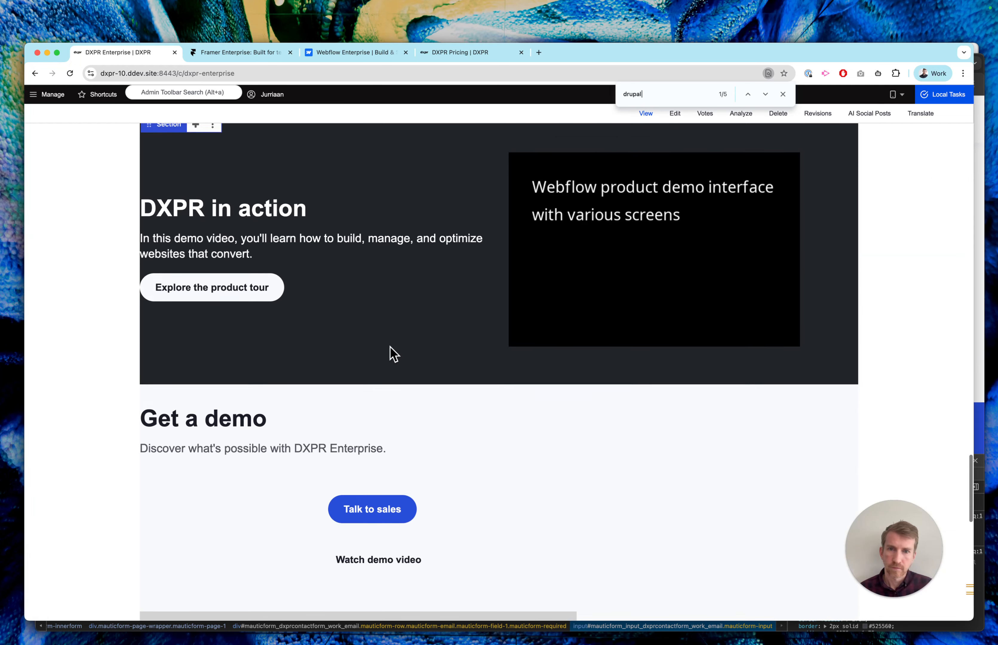
pyautogui.scroll(3, 775, 258)
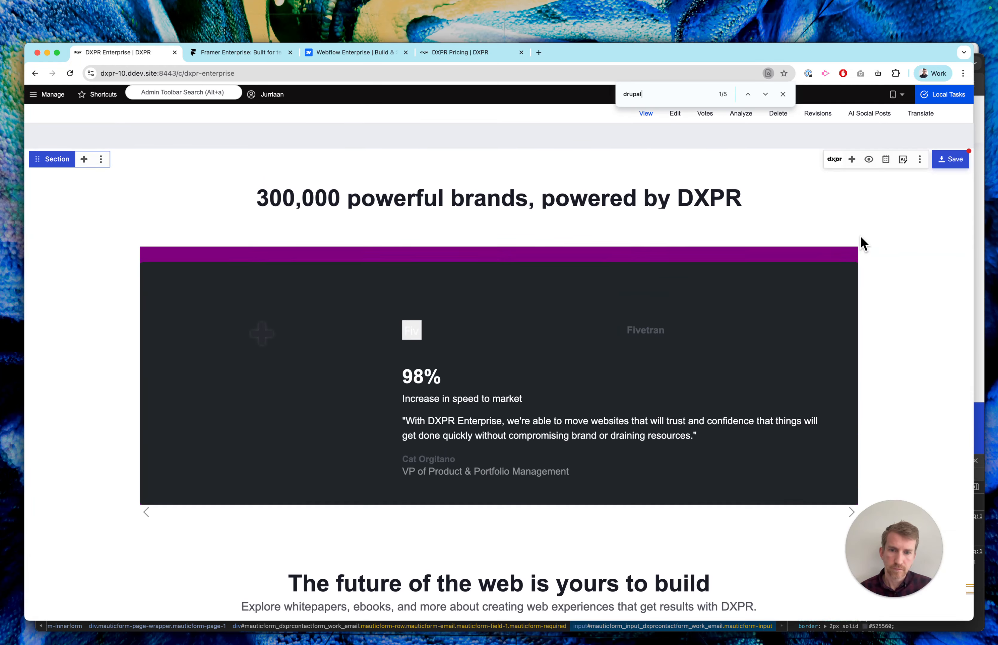
pyautogui.scroll(-15, 887, 240)
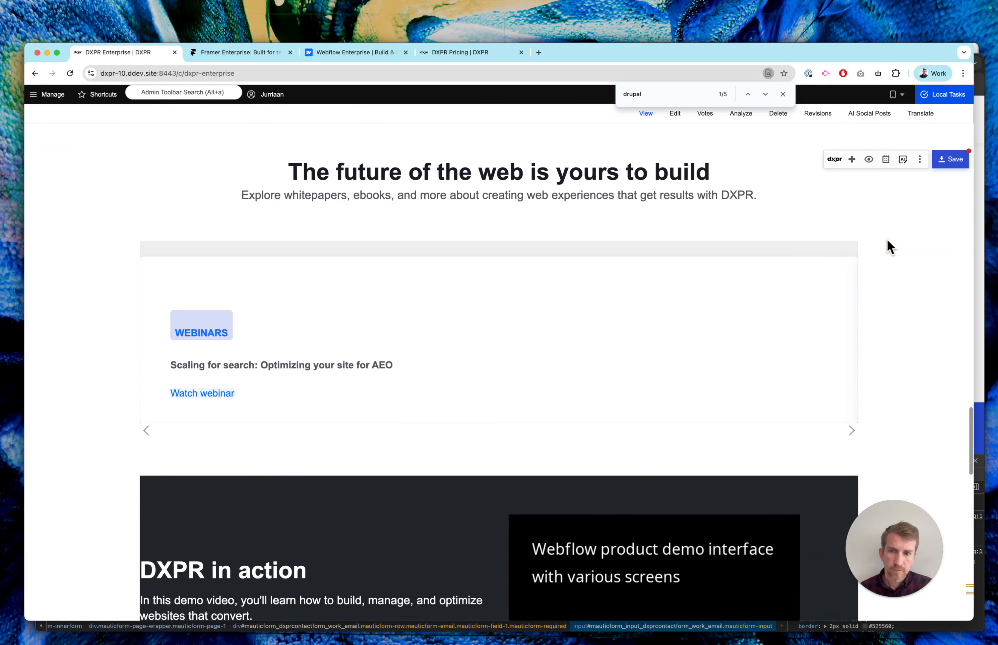
pyautogui.scroll(-7, 887, 241)
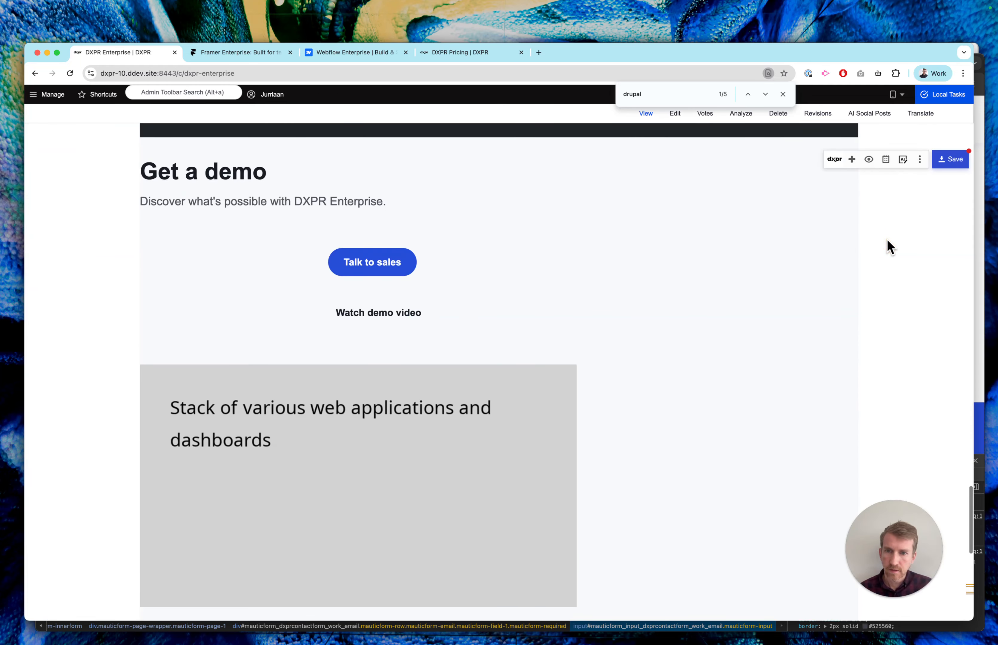
pyautogui.scroll(-8, 887, 238)
pyautogui.scroll(11, 886, 238)
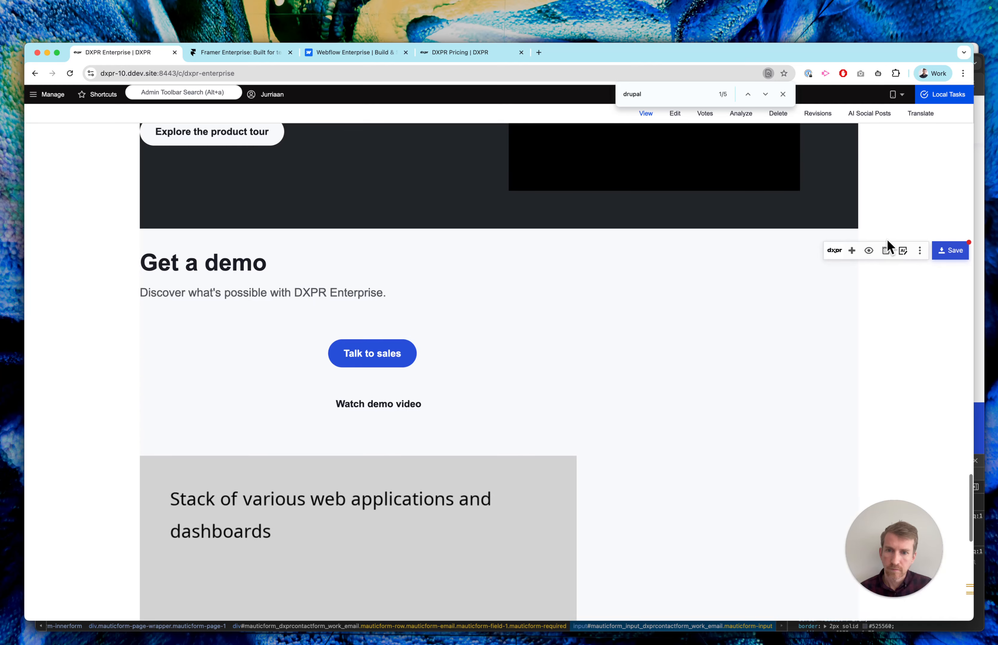
# Delete the "Stack of various web applications and dashboards" placeholder image from the "Get a demo" section.
pyautogui.scroll(-1, 483, 511)
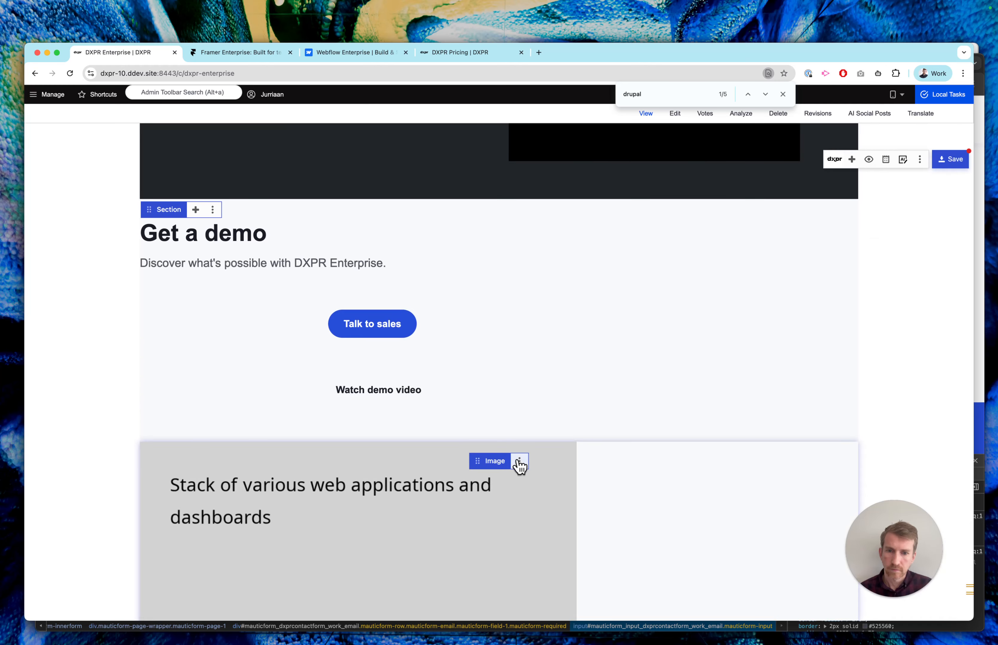
pyautogui.click(519, 462)
pyautogui.click(468, 360)
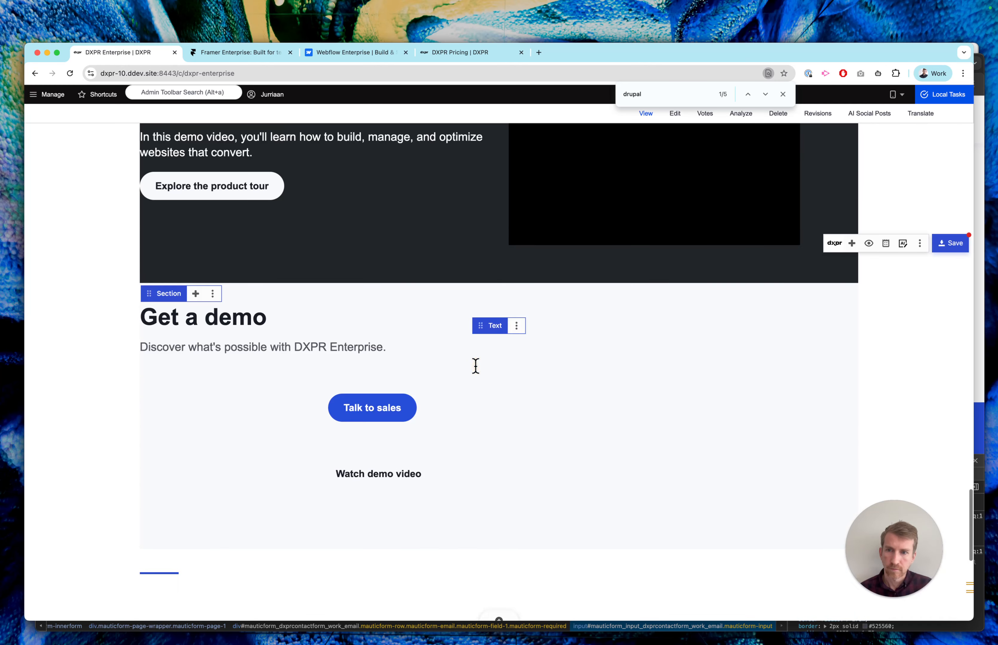
# Look over the page back up to the hero section and examine the plan tiers on the DXPR Pricing page.
pyautogui.scroll(7, 785, 413)
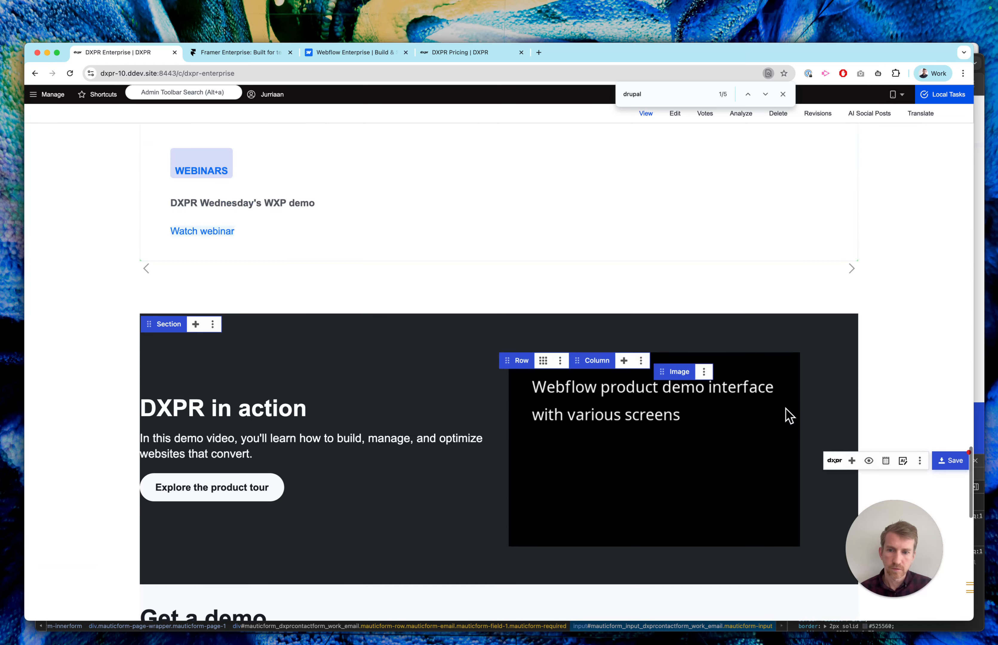
pyautogui.scroll(-4, 786, 411)
pyautogui.scroll(10, 786, 410)
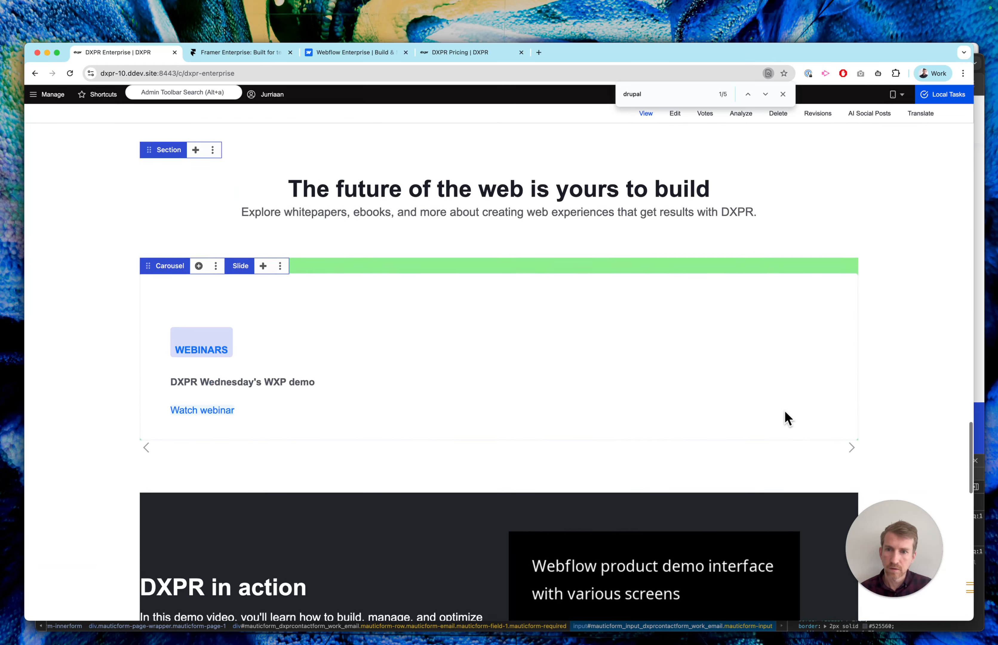
pyautogui.scroll(20, 593, 394)
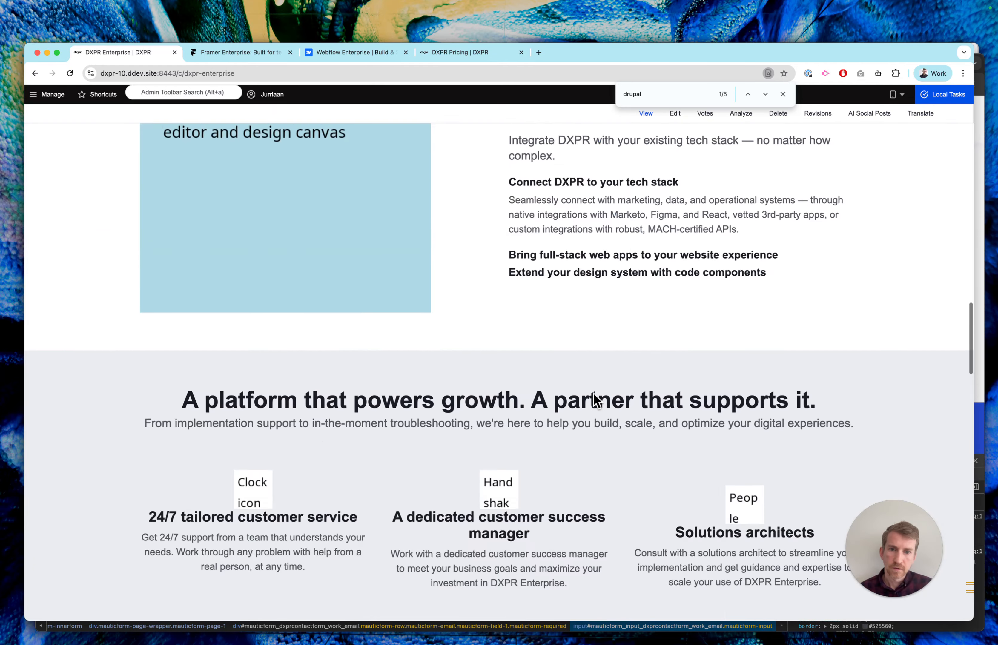
pyautogui.scroll(15, 593, 403)
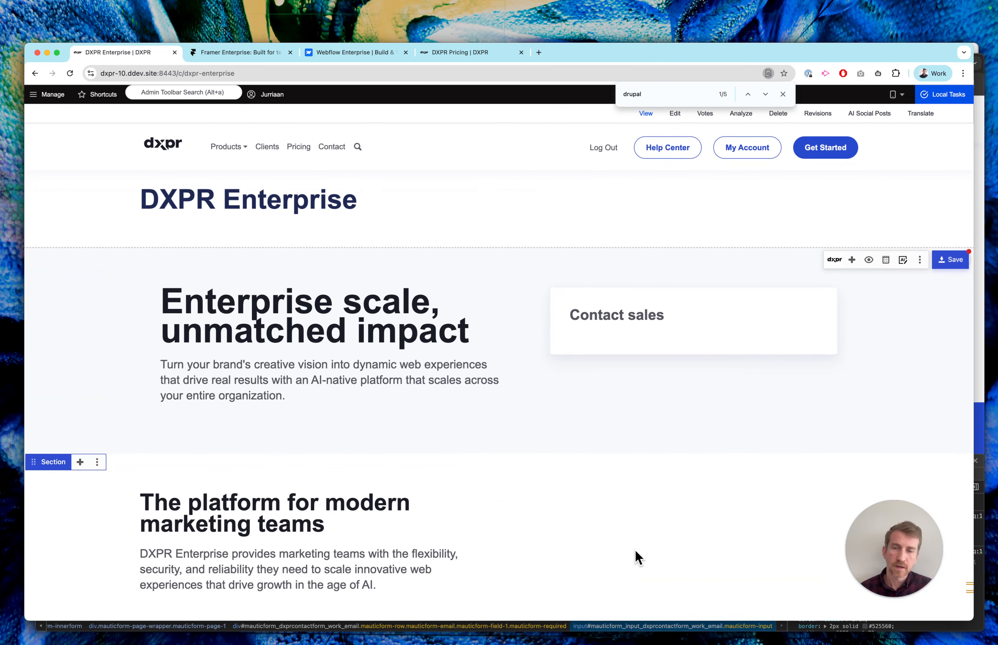
pyautogui.click(506, 58)
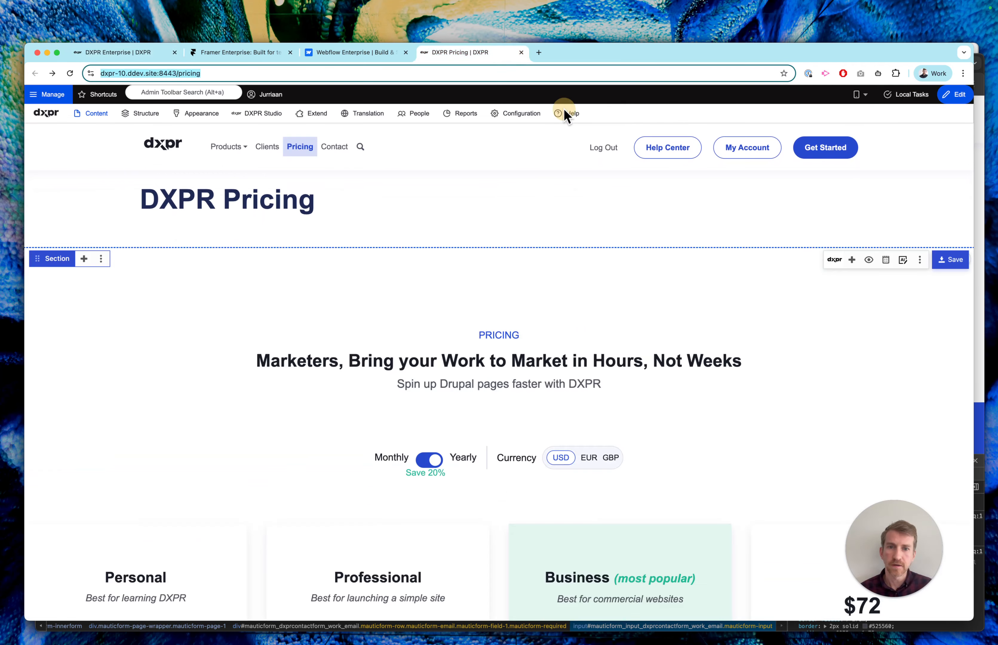
pyautogui.scroll(-8, 728, 343)
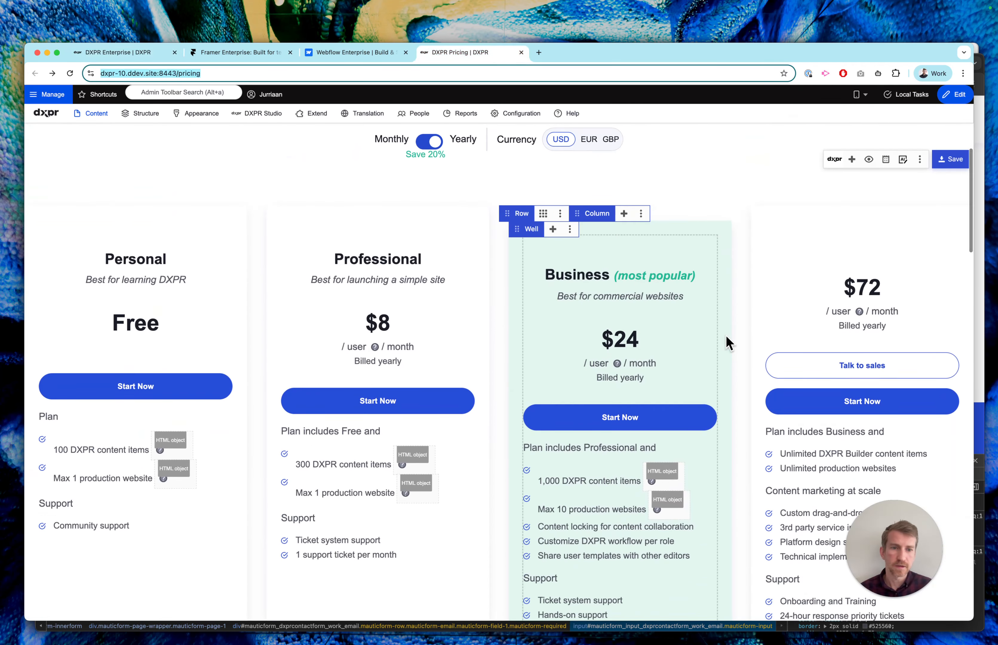
pyautogui.scroll(-2, 802, 318)
pyautogui.scroll(-5, 802, 318)
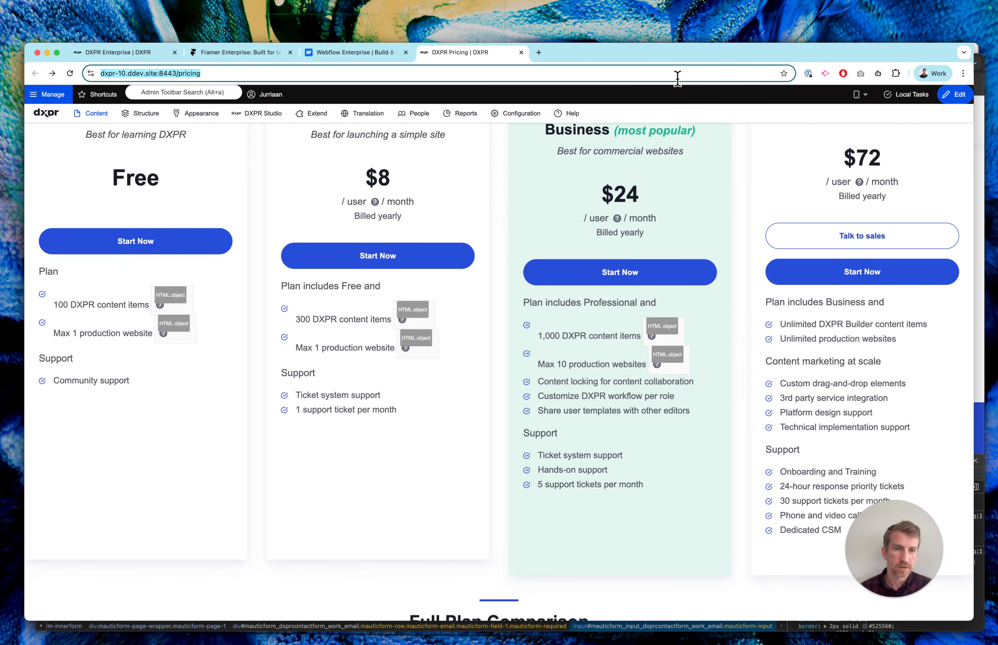
pyautogui.click(724, 73)
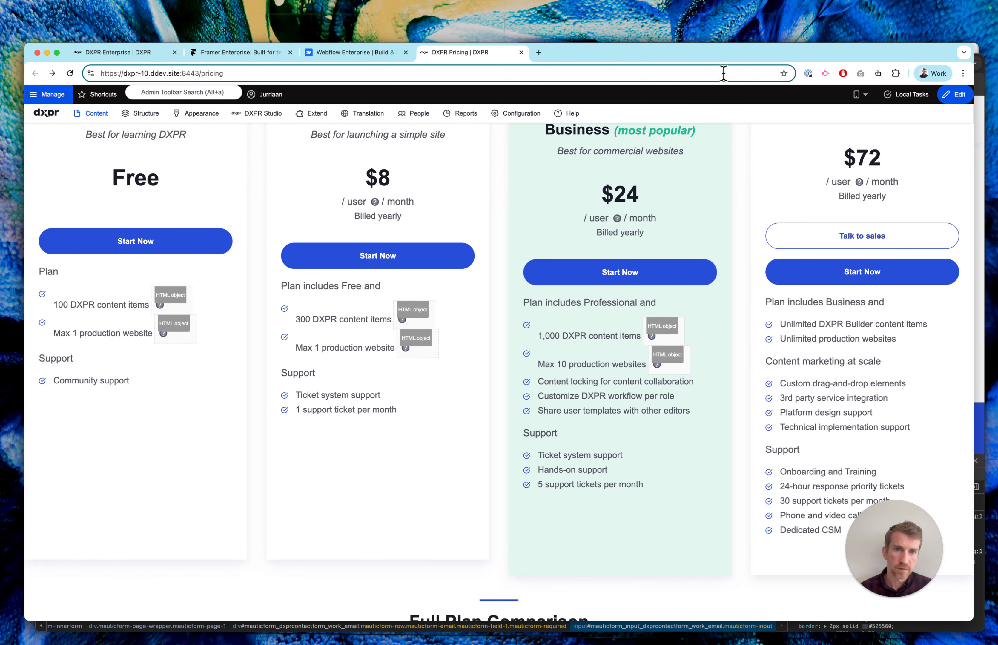
# Start an AI prompt on the DXPR Enterprise page reading "Add a section about the XP enterprise pricing".
pyautogui.hotkey('ctrl', 'Tab')
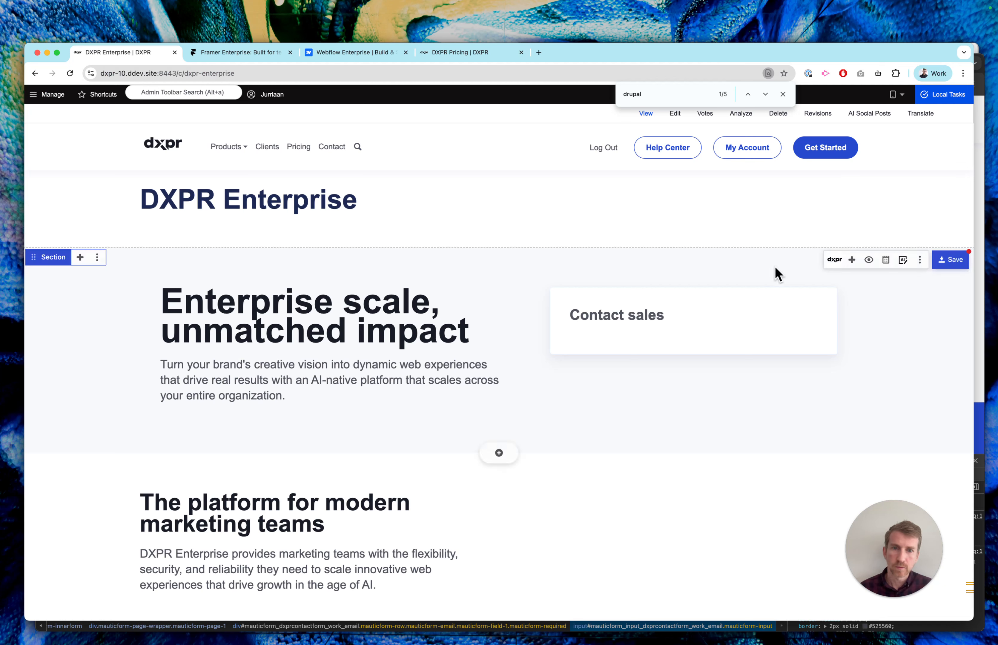
pyautogui.click(901, 268)
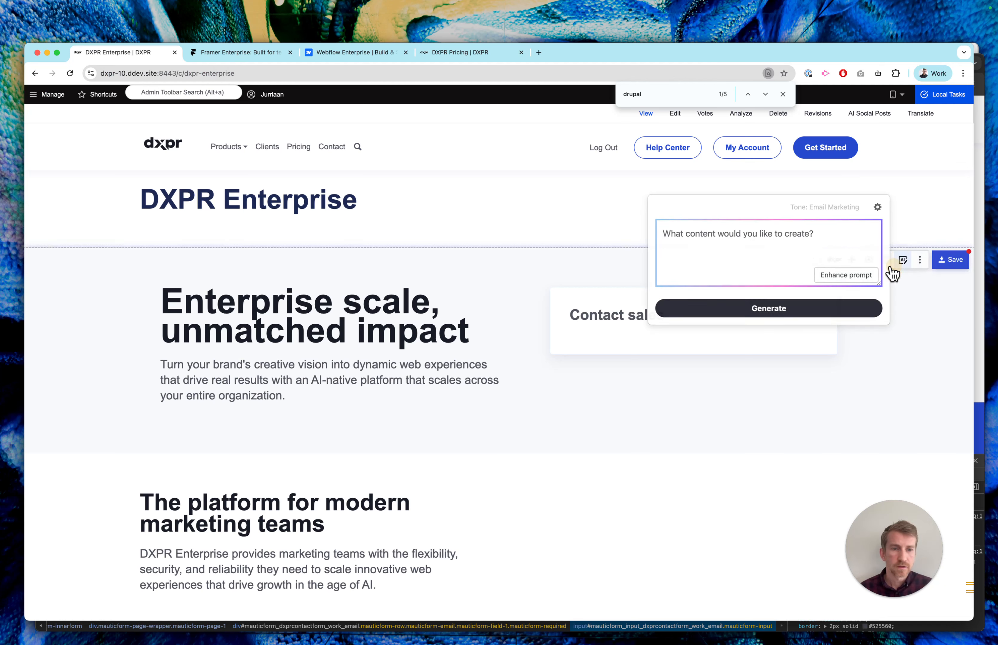
pyautogui.click(763, 247)
pyautogui.press('F5')
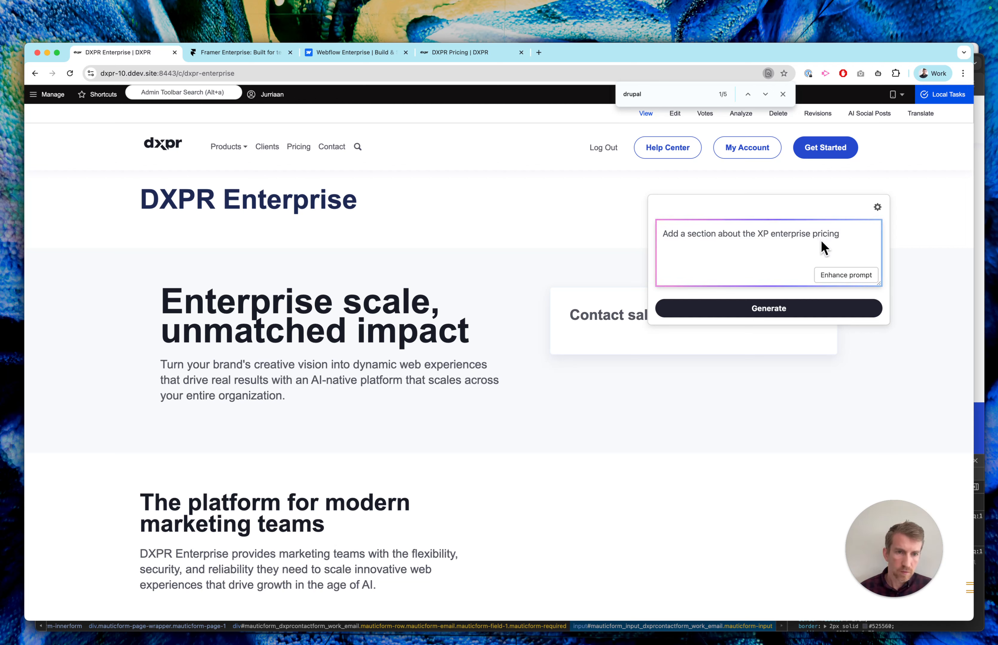
pyautogui.write('https://webflow.com/enterprise?c=1')
pyautogui.press('super+z')
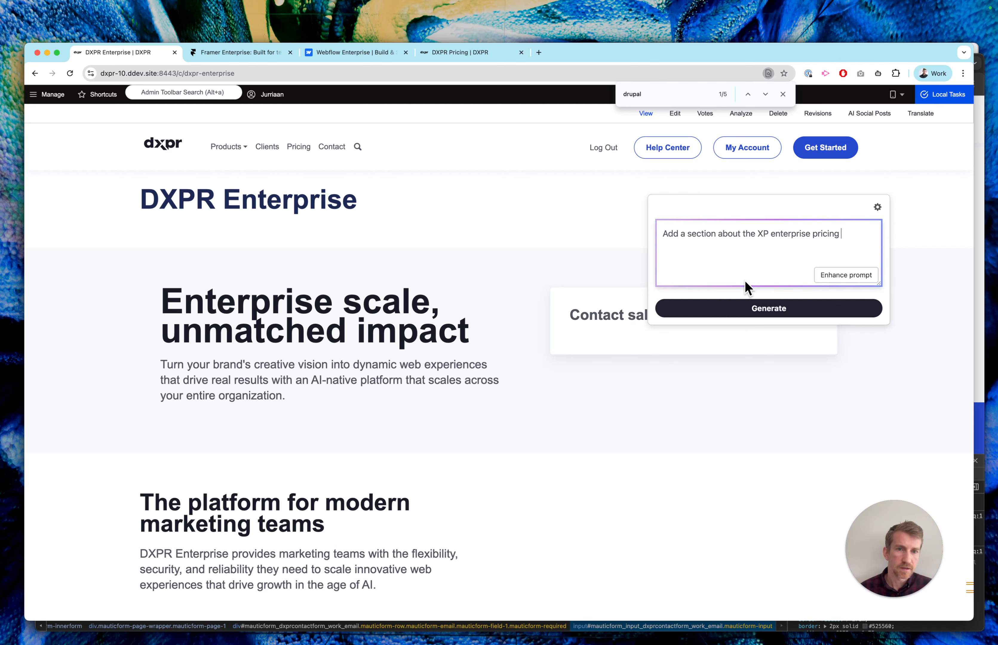
pyautogui.click(482, 59)
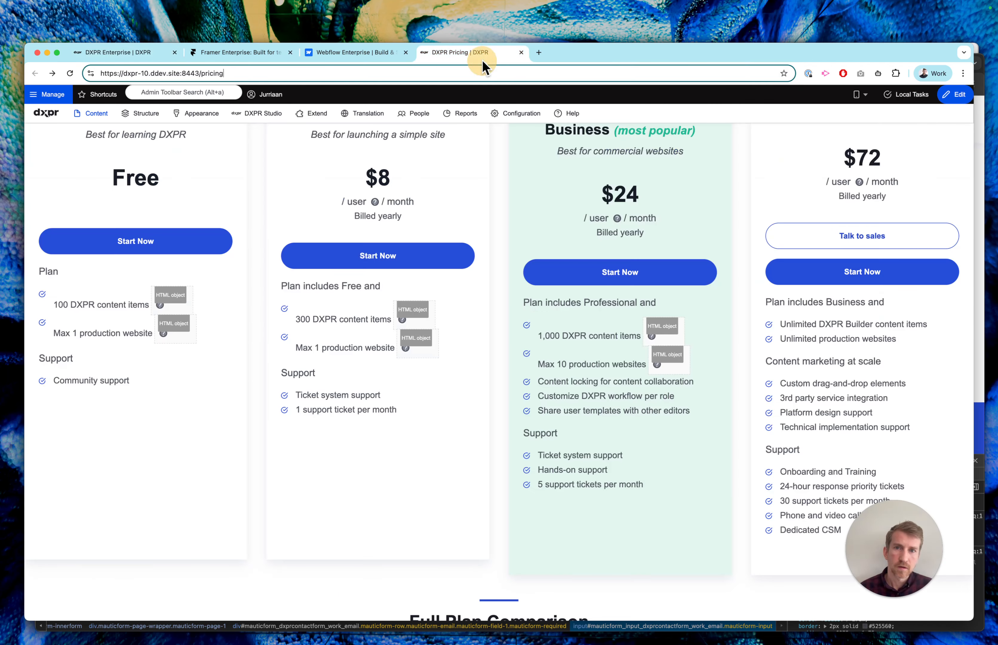
pyautogui.tripleClick(500, 77)
pyautogui.press('super+c')
pyautogui.press('super+1')
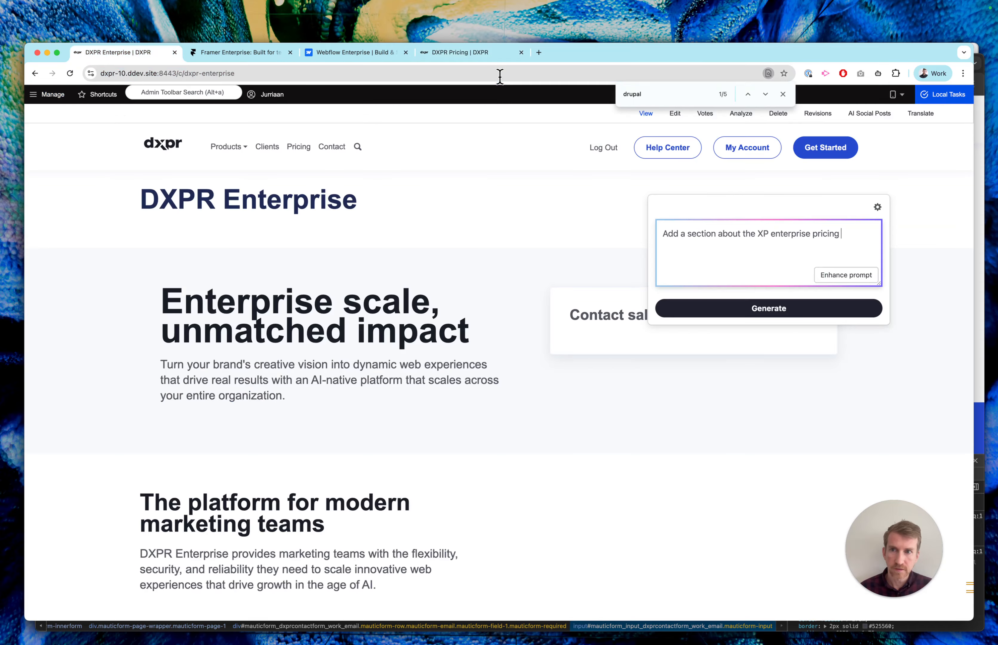
pyautogui.press('super+v')
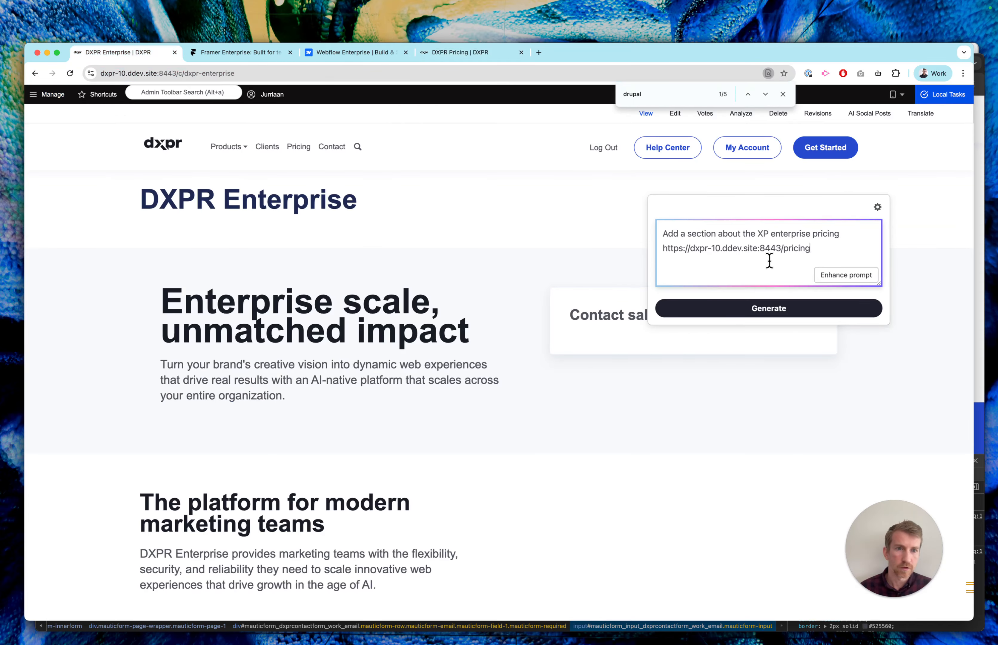
# Reword the AI prompt to request "a concise section about the DXPR enterprise pricing" and generate the content.
pyautogui.doubleClick(761, 234)
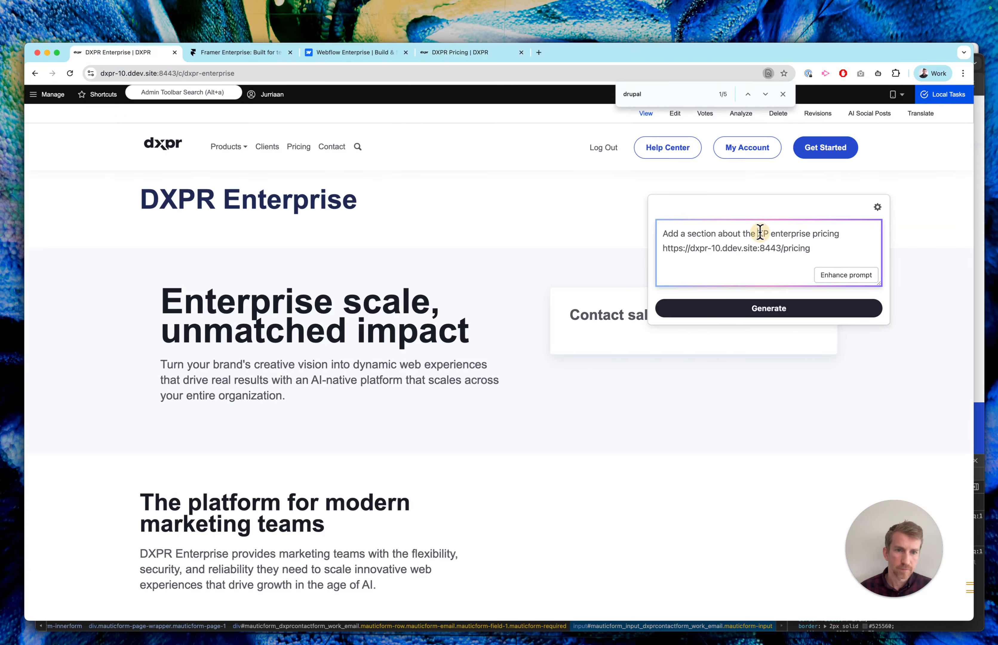
pyautogui.write('DXPR')
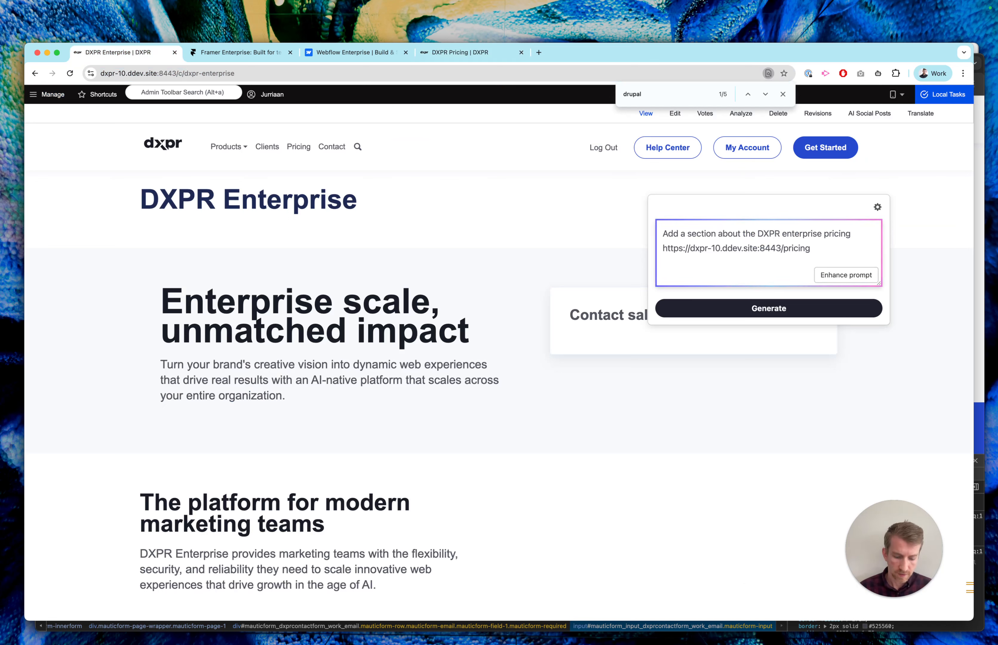
pyautogui.write('concise')
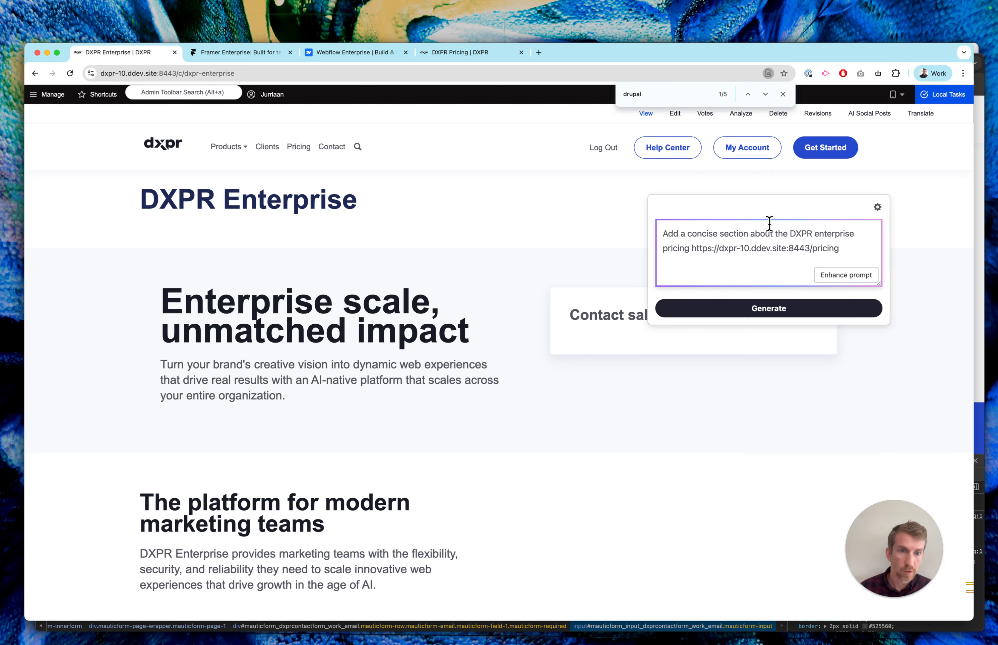
pyautogui.click(736, 309)
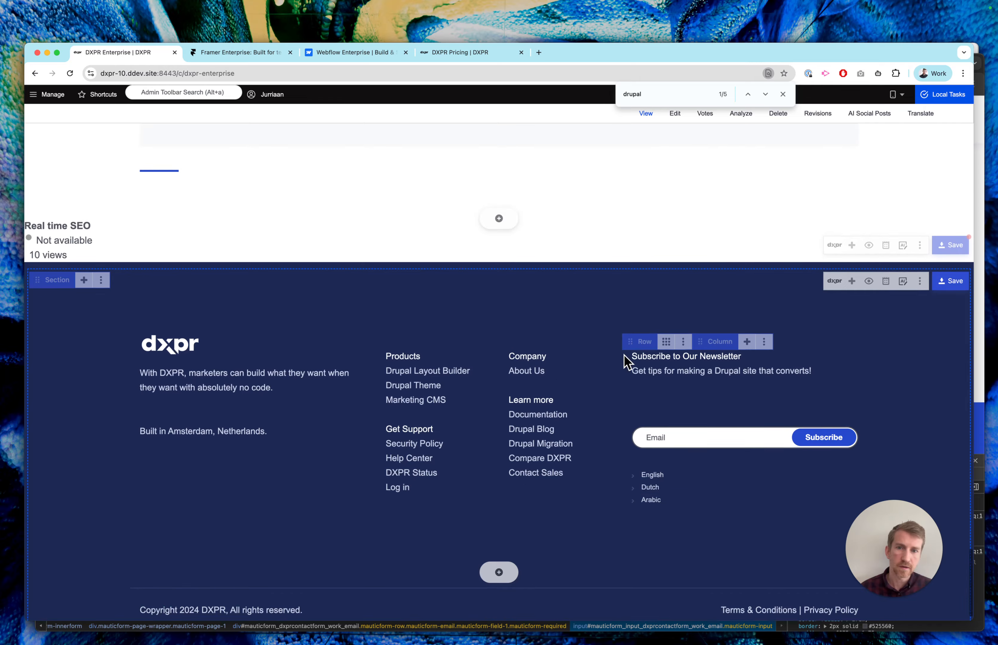
# Insert a "Ticket support (30 tickets/month)" bullet above "Priority ticket support" in the Support & Services list of the DXPR Enterprise Pricing section.
pyautogui.scroll(10, 624, 355)
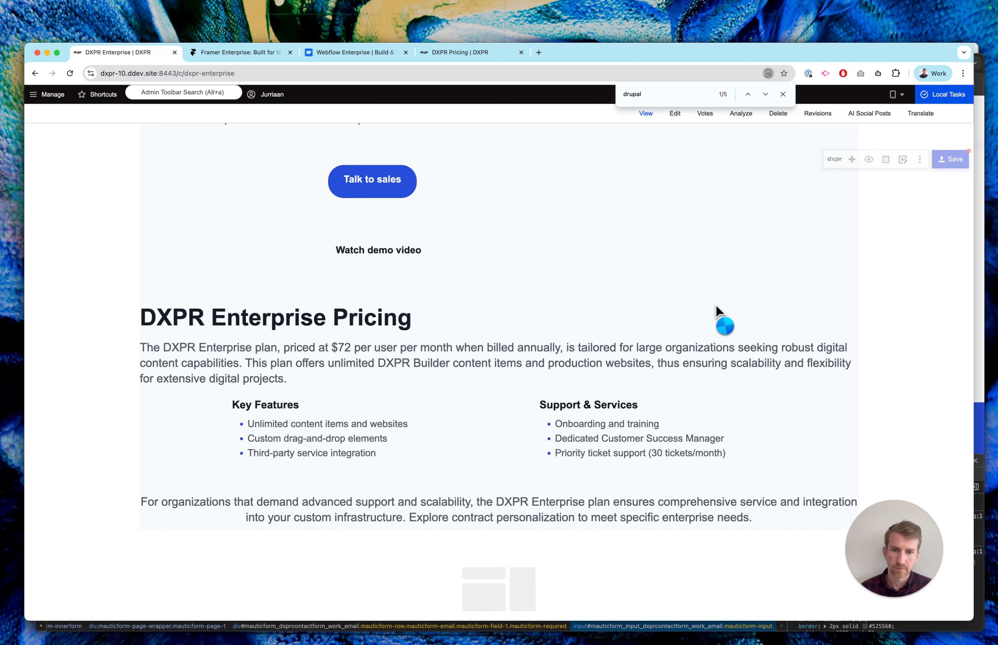
pyautogui.scroll(-5, 717, 306)
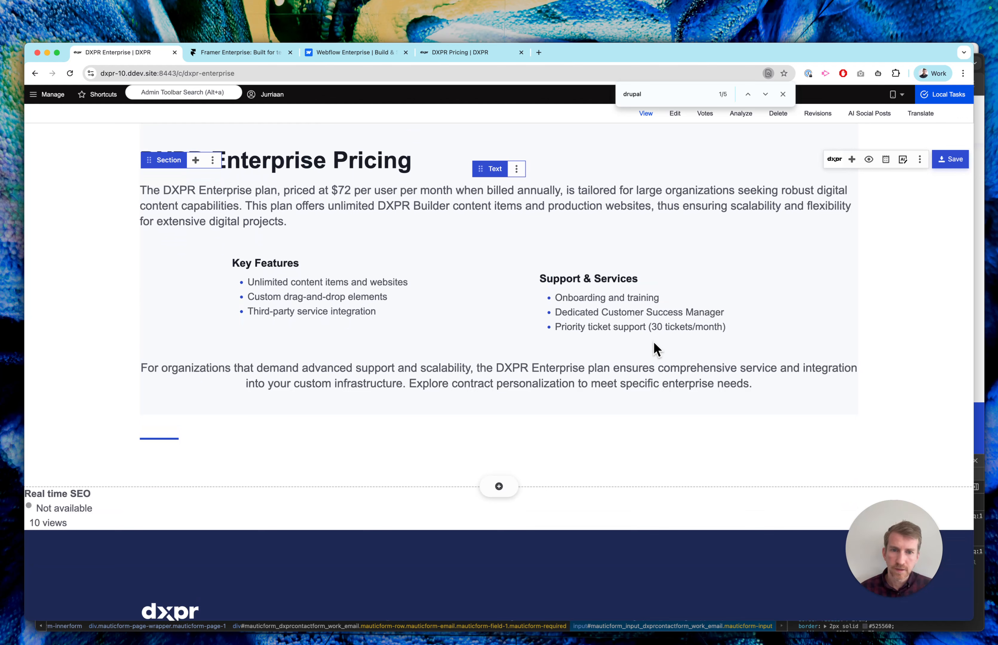
pyautogui.click(556, 326)
pyautogui.press('Return')
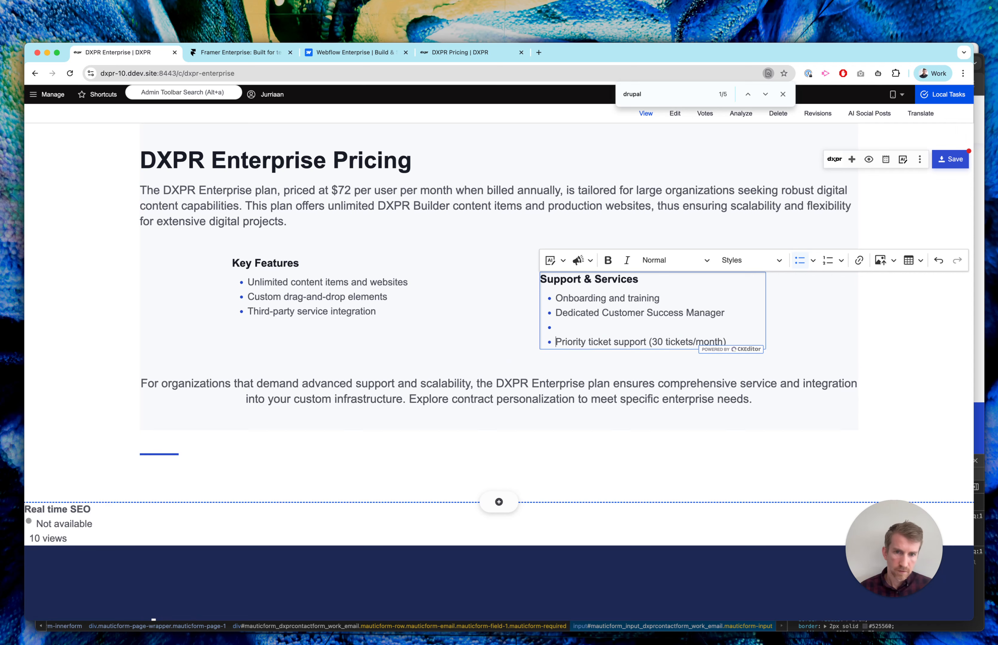
pyautogui.moveTo(589, 341); pyautogui.dragTo(713, 342)
pyautogui.press('super+c')
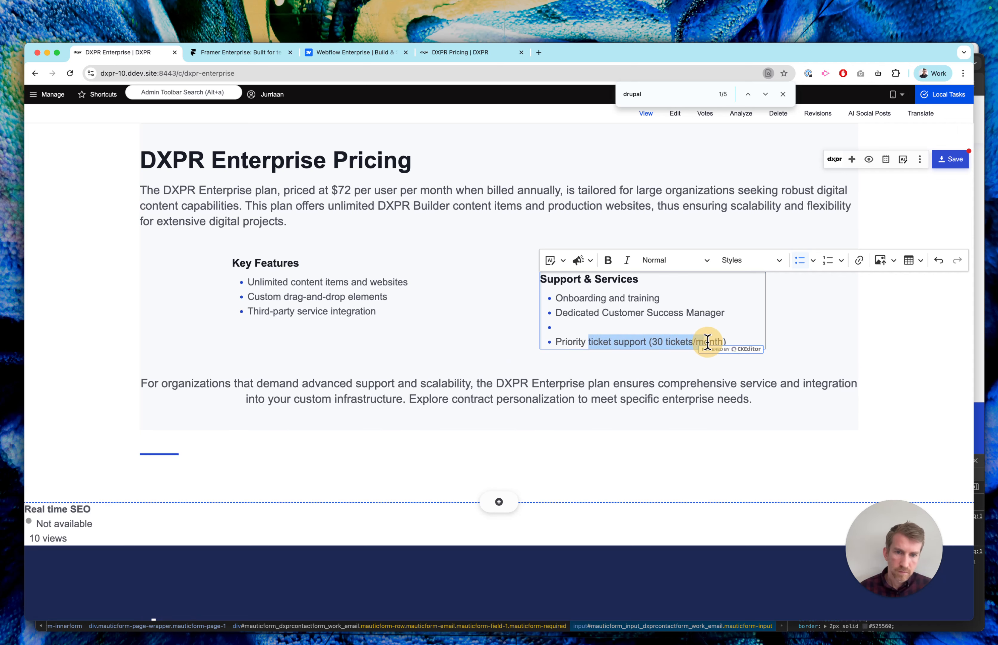
pyautogui.click(608, 323)
pyautogui.press('super+v')
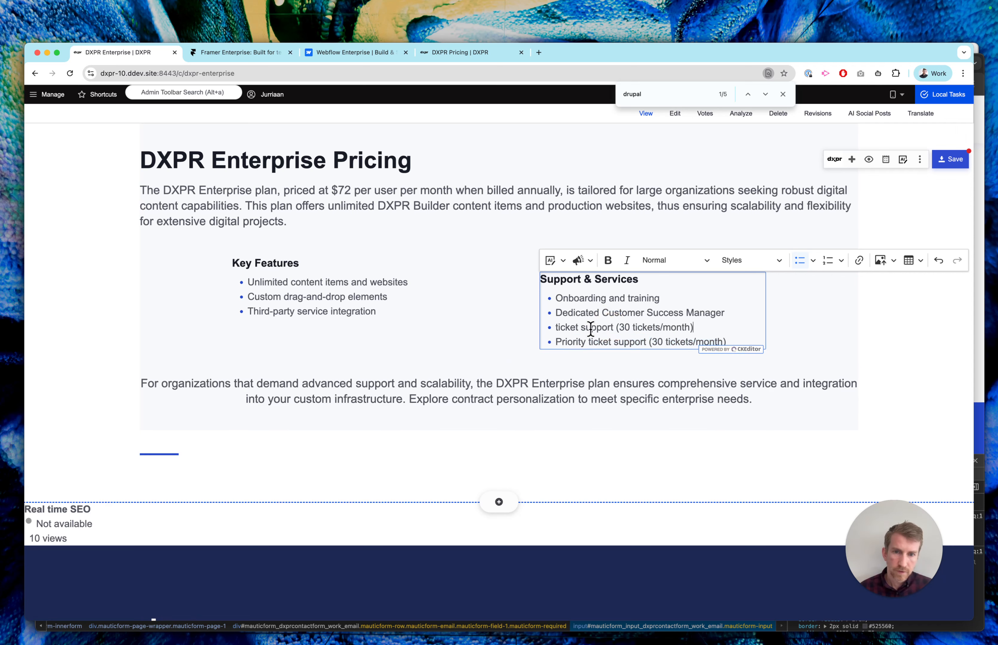
pyautogui.click(557, 328)
pyautogui.moveTo(554, 328); pyautogui.dragTo(558, 327)
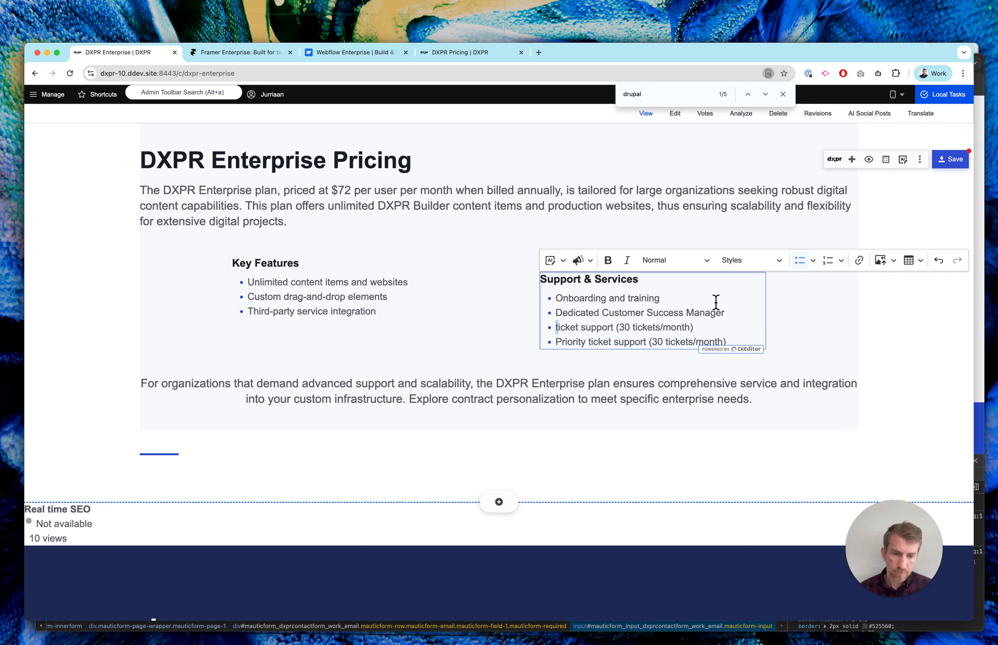
pyautogui.write('T')
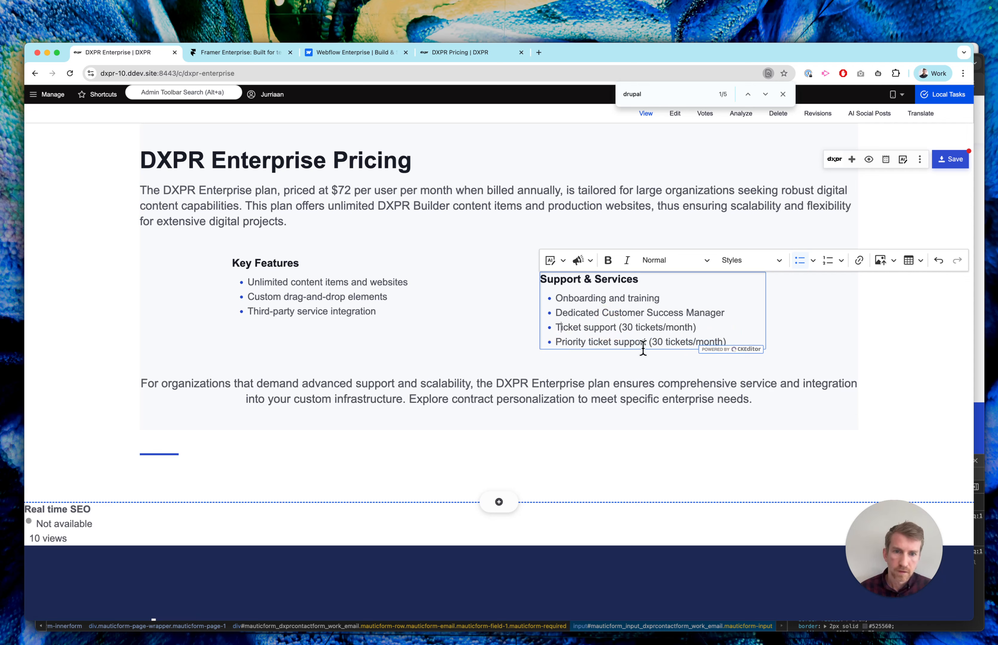
# Remove "(30 tickets/month)" from the "Priority ticket support" bullet and save the page.
pyautogui.moveTo(646, 342); pyautogui.dragTo(735, 340)
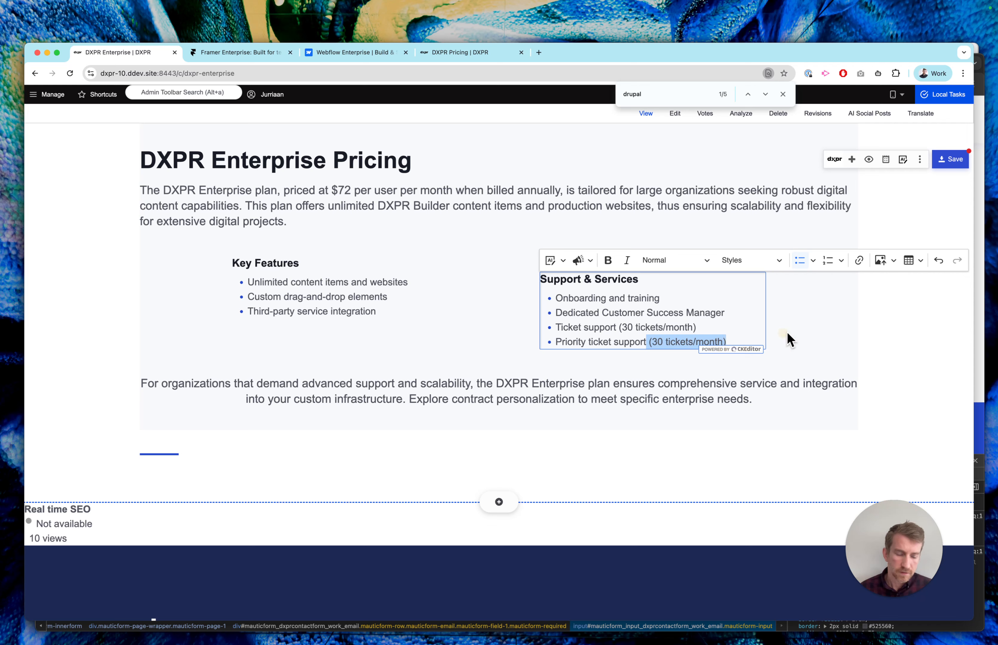
pyautogui.press('BackSpace')
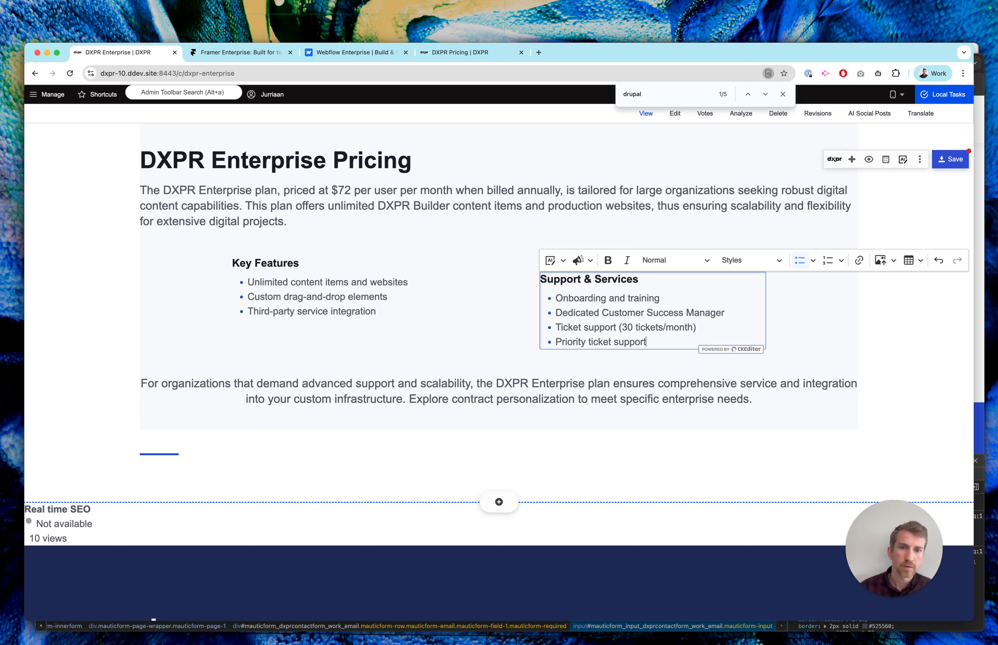
pyautogui.click(815, 339)
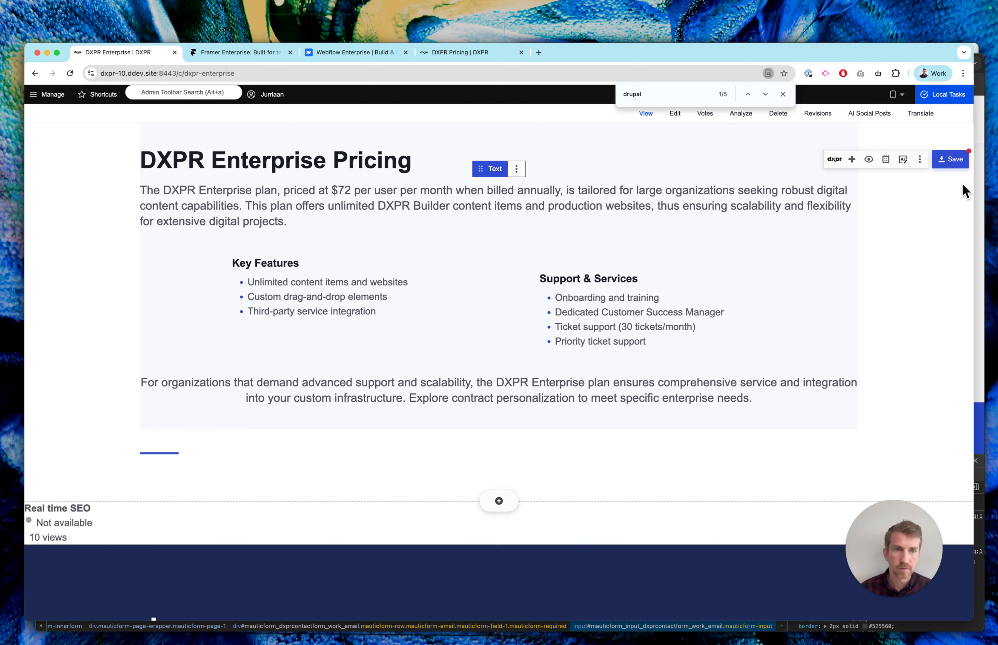
pyautogui.scroll(-1, 771, 380)
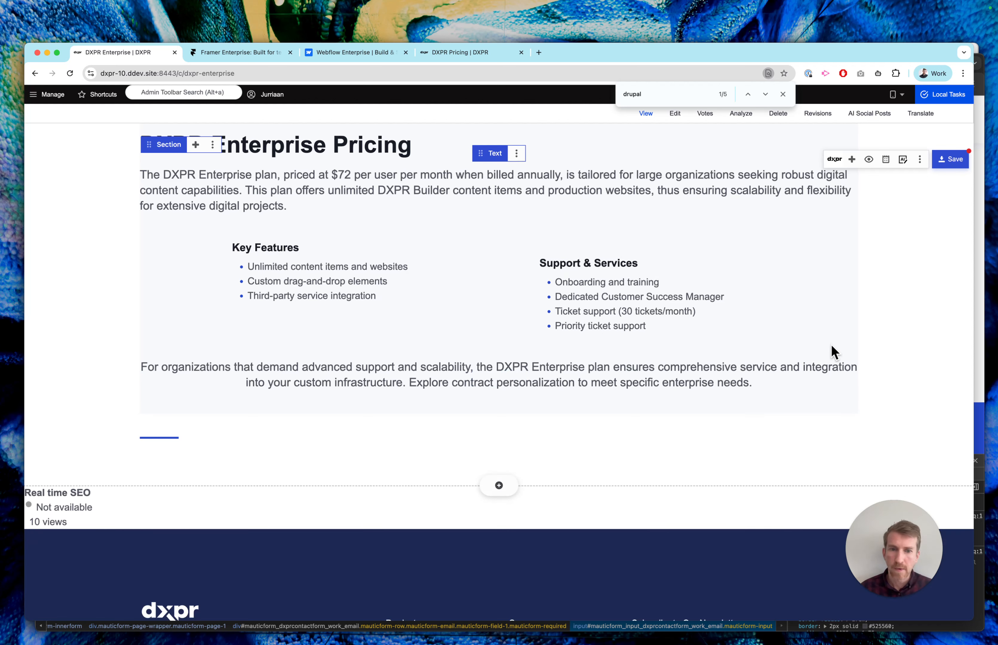
pyautogui.press('super+s')
# Look over the page up to the hero section and back down, and examine the slides of the customer quotes carousel.
pyautogui.scroll(10, 886, 329)
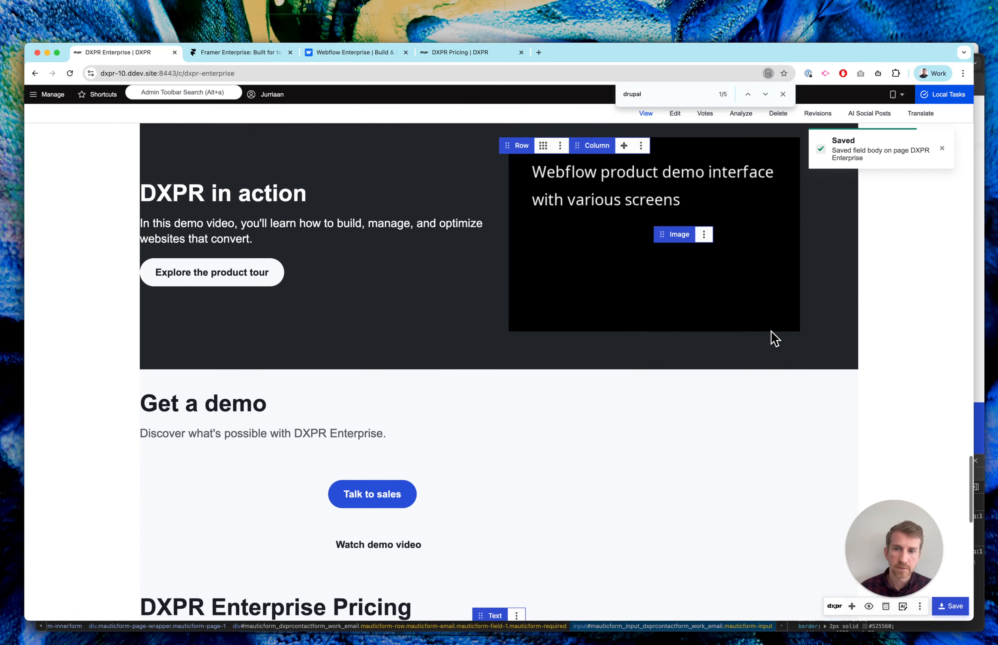
pyautogui.scroll(15, 774, 338)
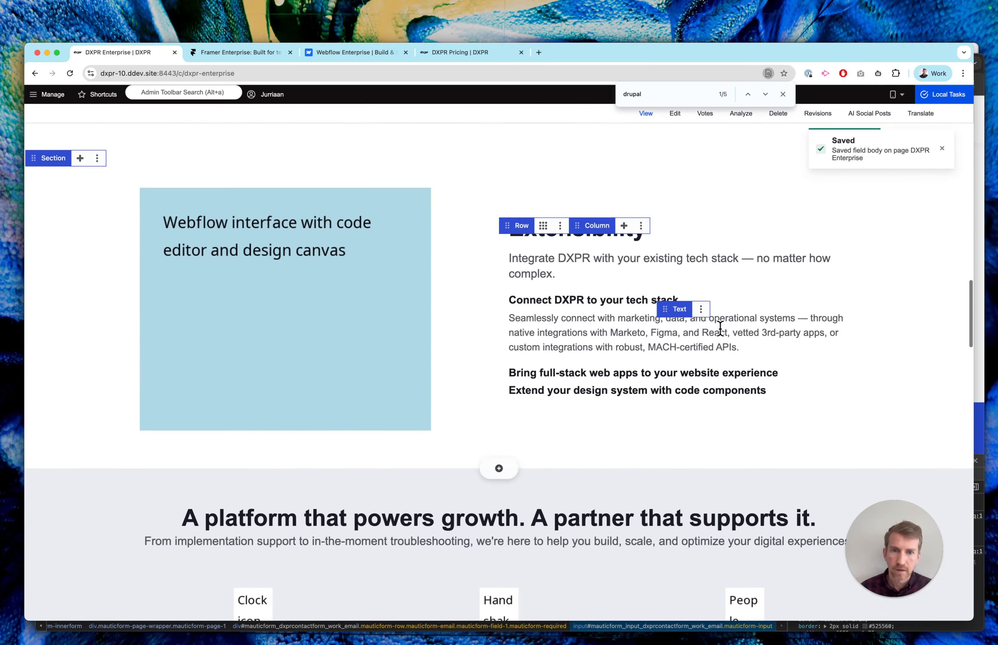
pyautogui.scroll(15, 720, 328)
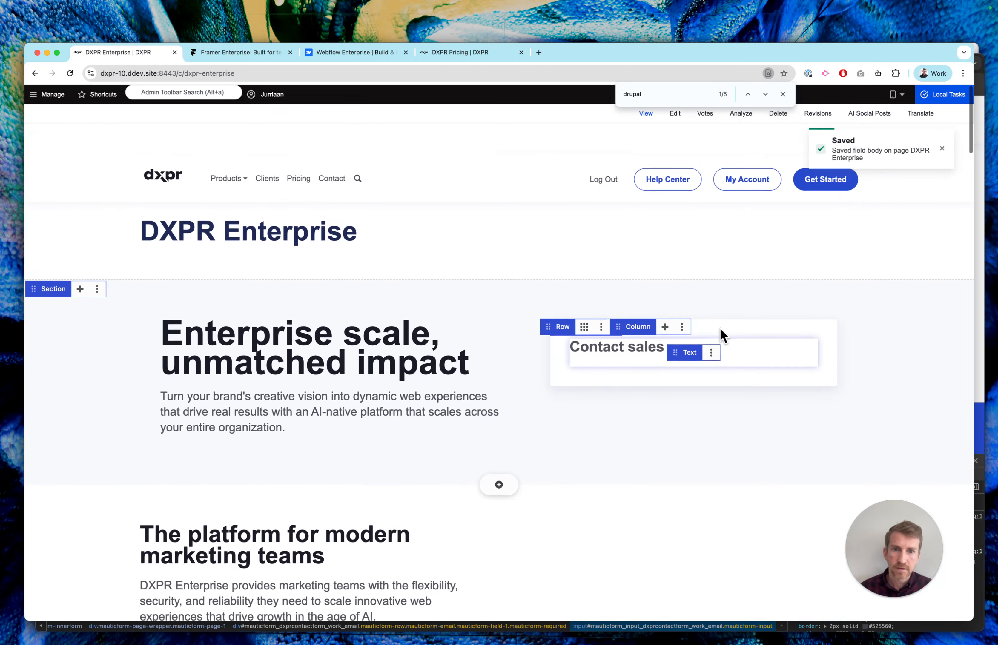
pyautogui.scroll(-1, 720, 327)
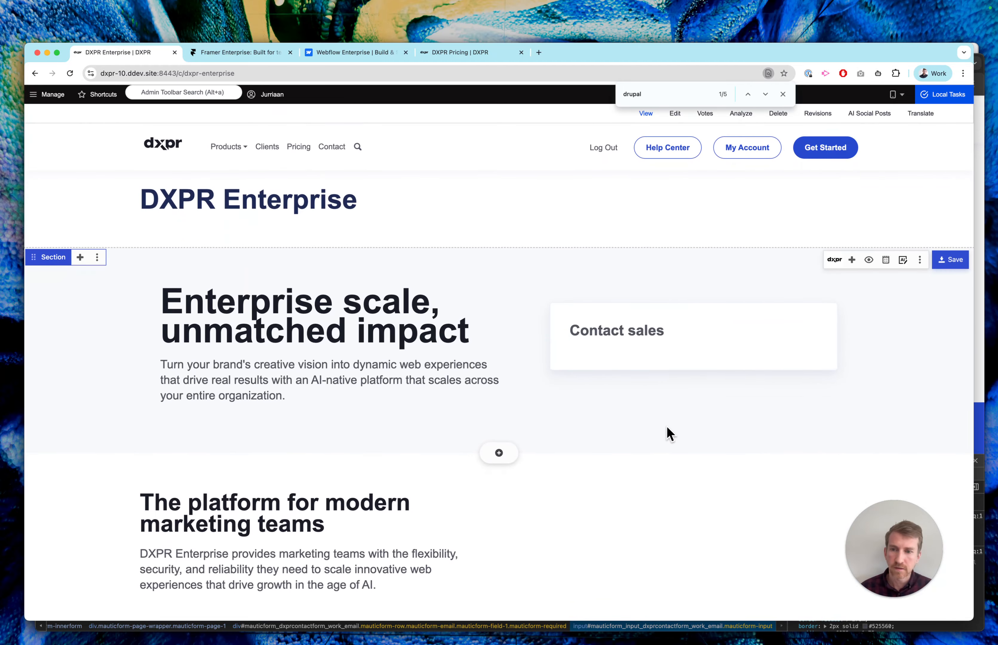
pyautogui.scroll(-15, 670, 432)
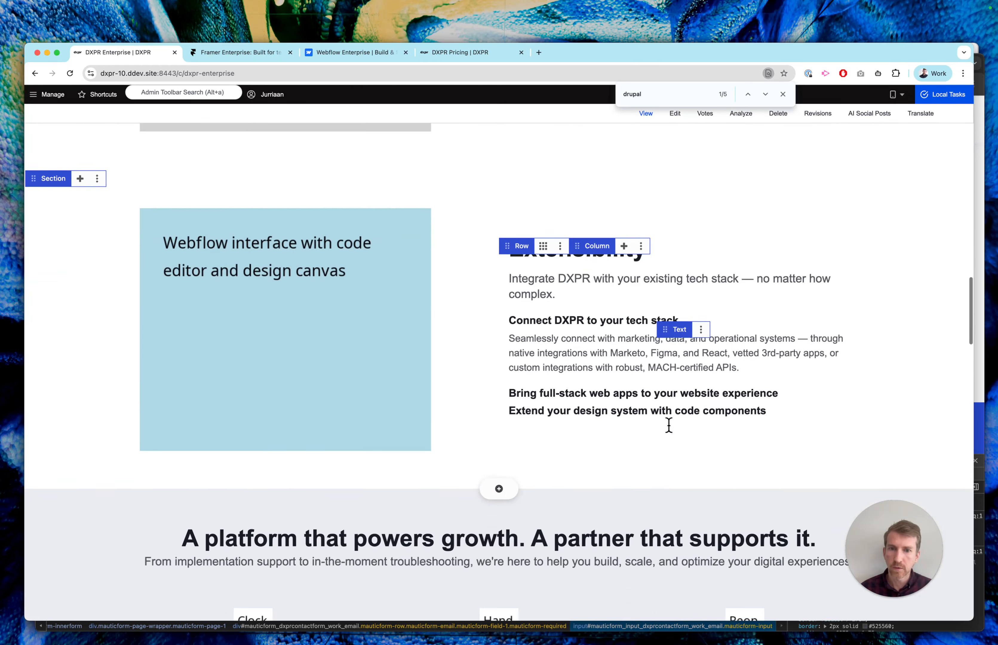
pyautogui.scroll(-10, 669, 425)
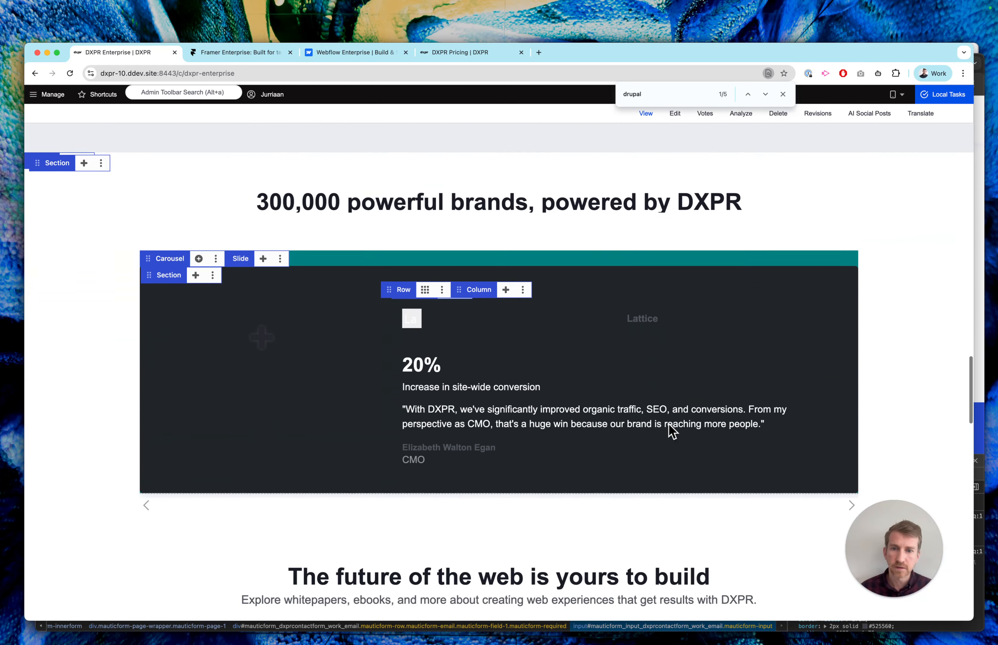
pyautogui.scroll(-5, 671, 430)
pyautogui.scroll(2, 668, 429)
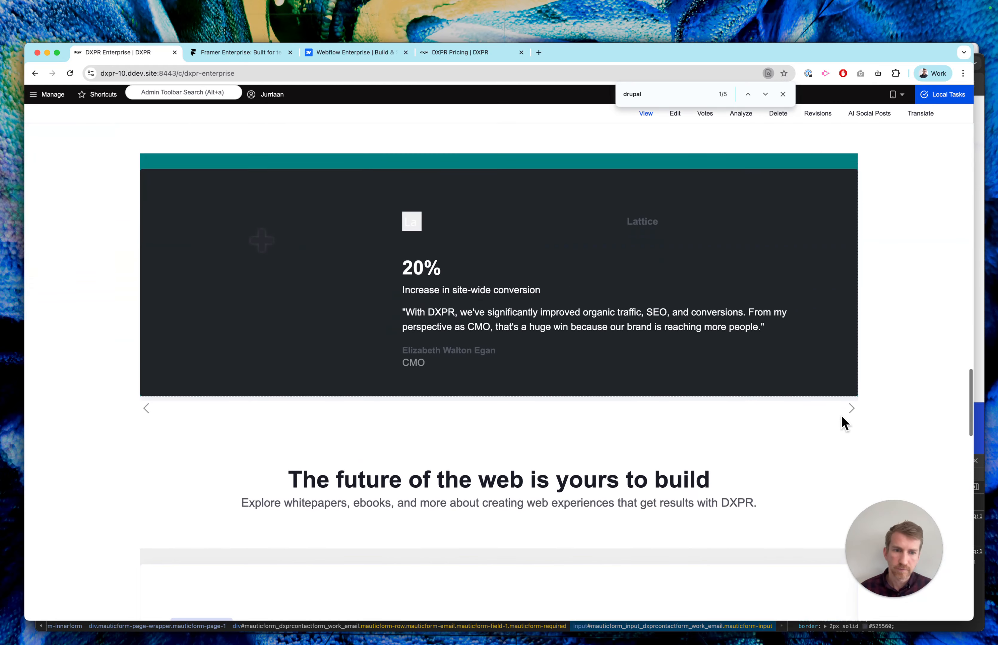
pyautogui.click(850, 412)
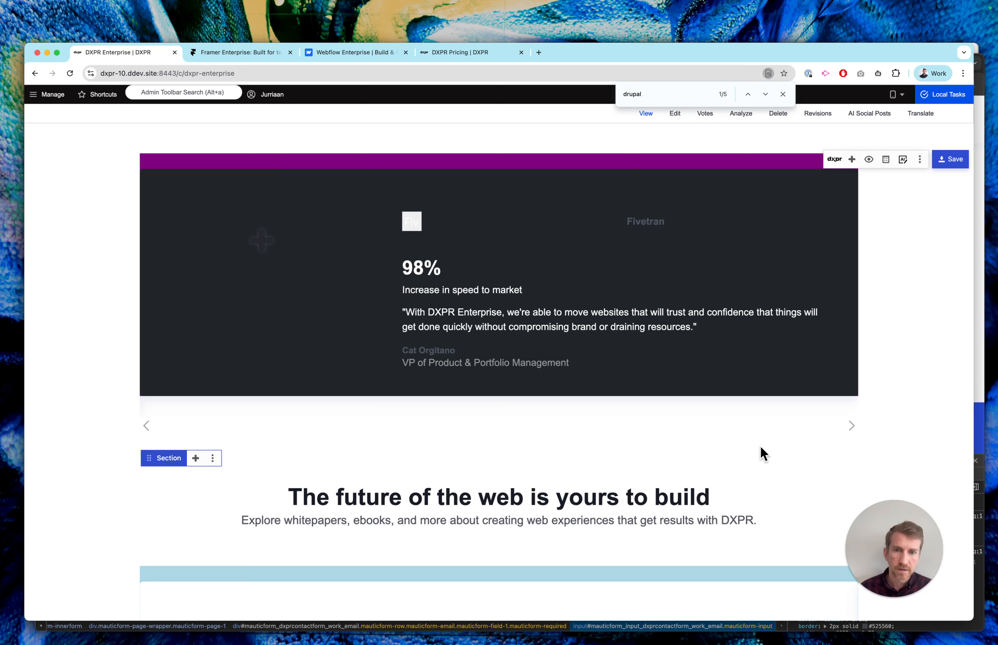
pyautogui.click(853, 429)
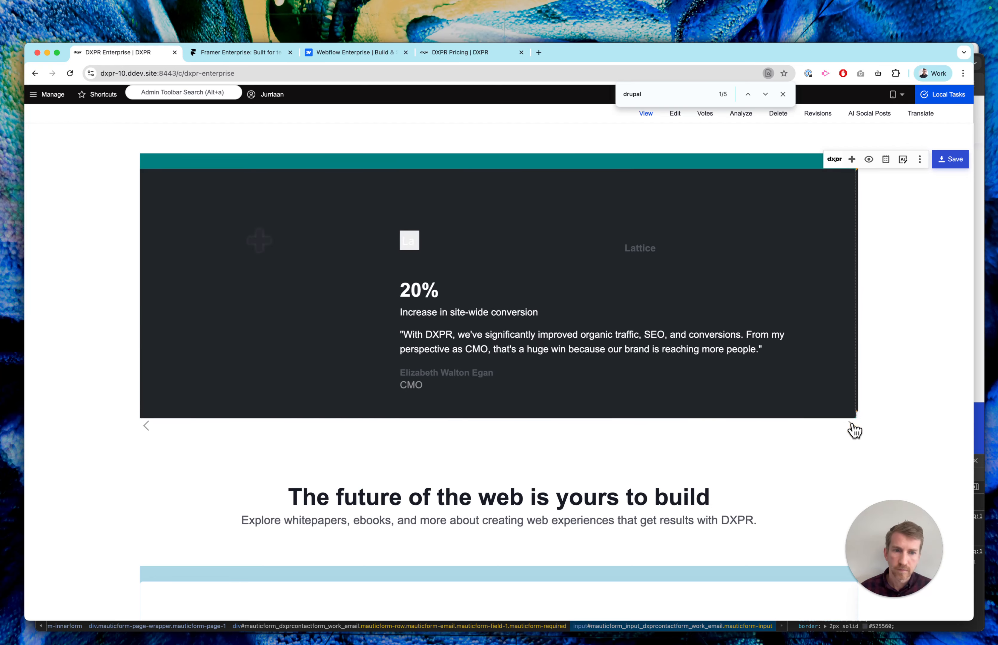
pyautogui.click(853, 429)
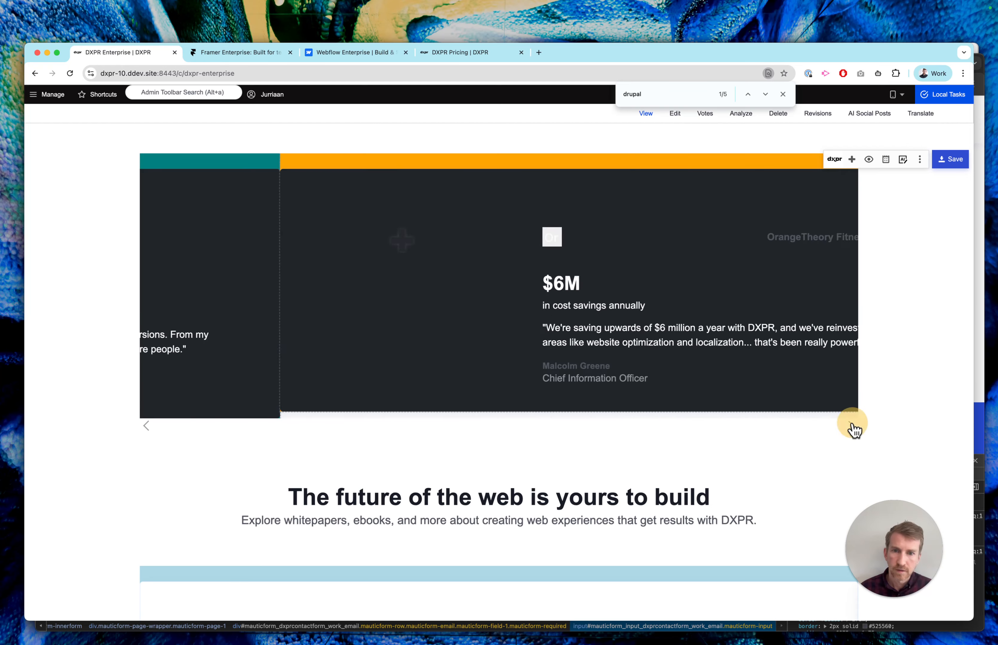
# Close the "drupal" page search and return to the hero section.
pyautogui.click(783, 94)
pyautogui.scroll(-10, 789, 188)
pyautogui.scroll(15, 786, 197)
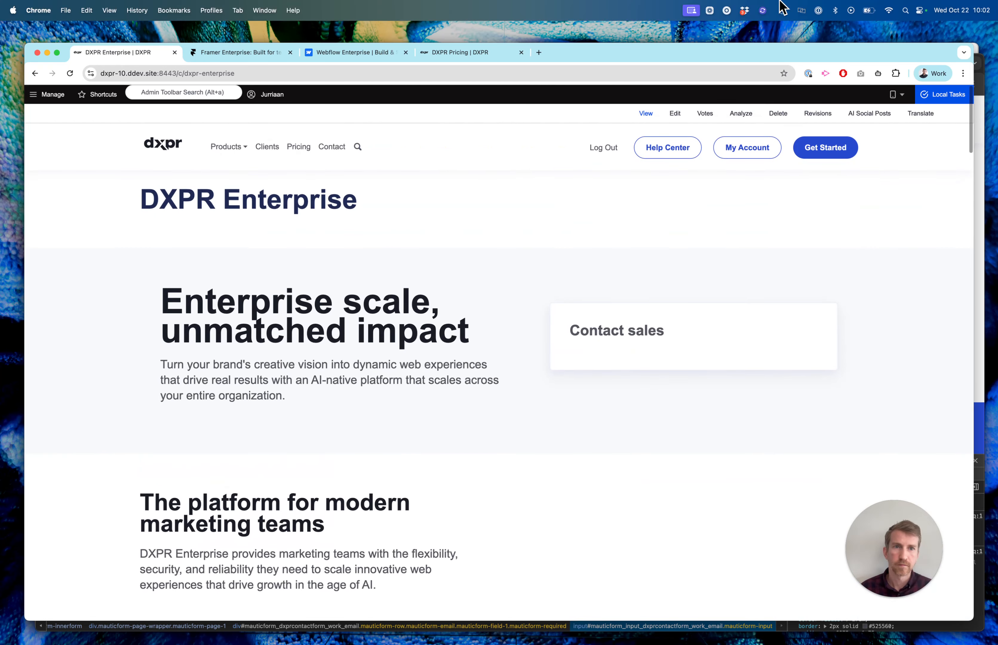